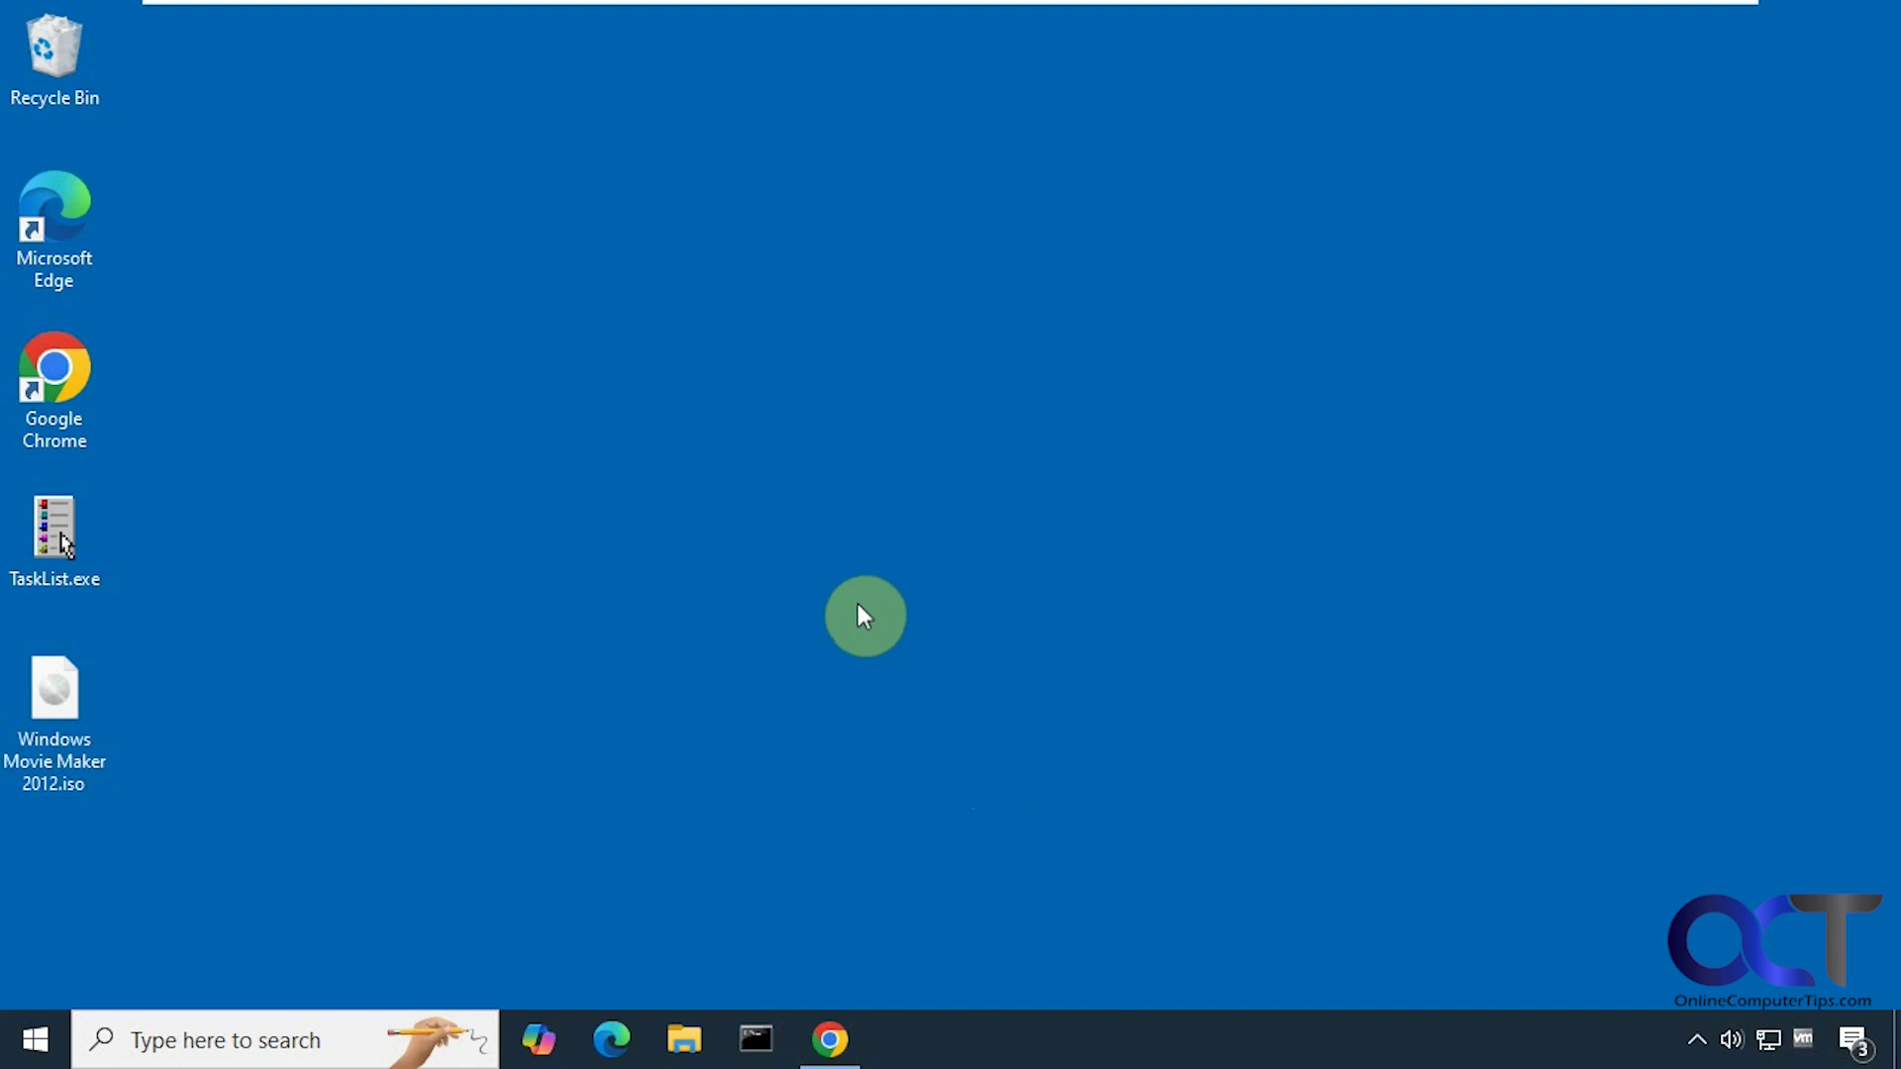
Bring the archive.org Windows Movie Maker 2012 download page back into view.
left_click(831, 1040)
scroll(871, 946, "down", 2)
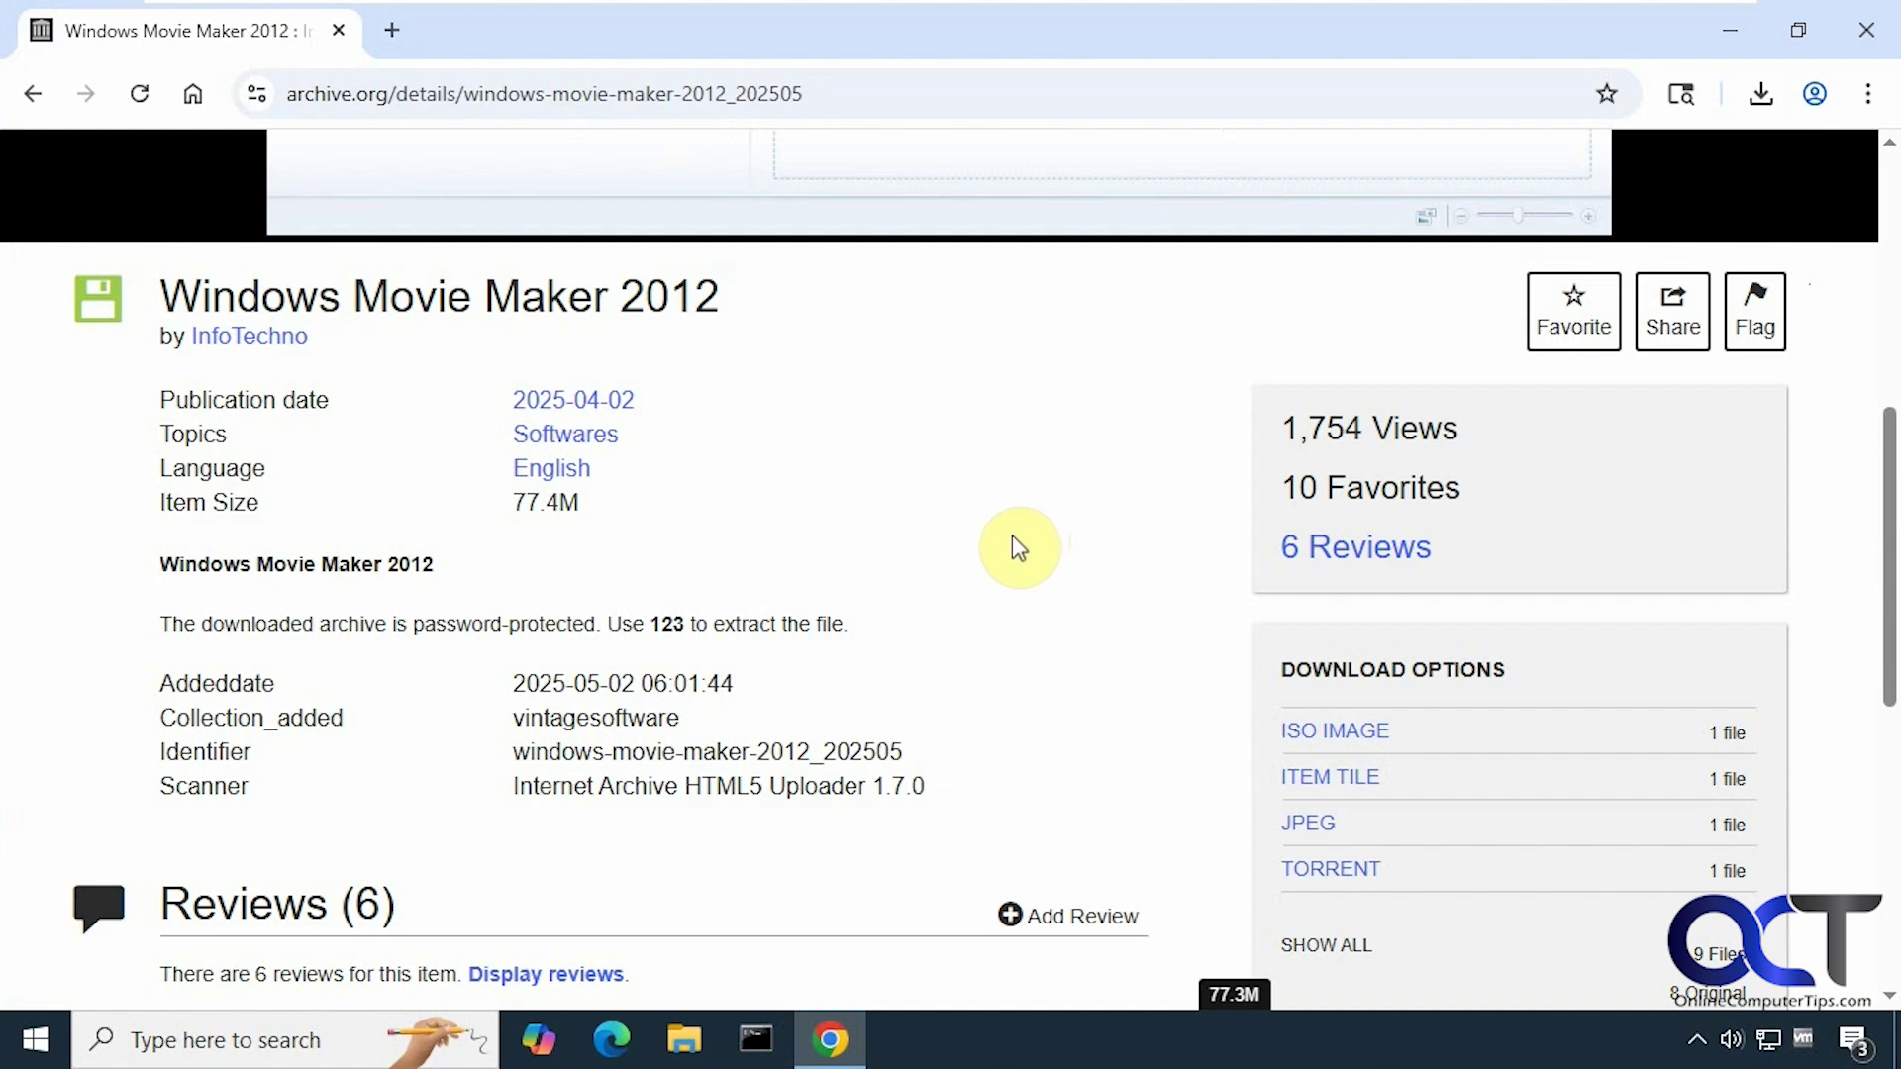
scroll(1022, 551, "down", 1)
scroll(1040, 594, "up", 4)
scroll(1125, 649, "up", 2)
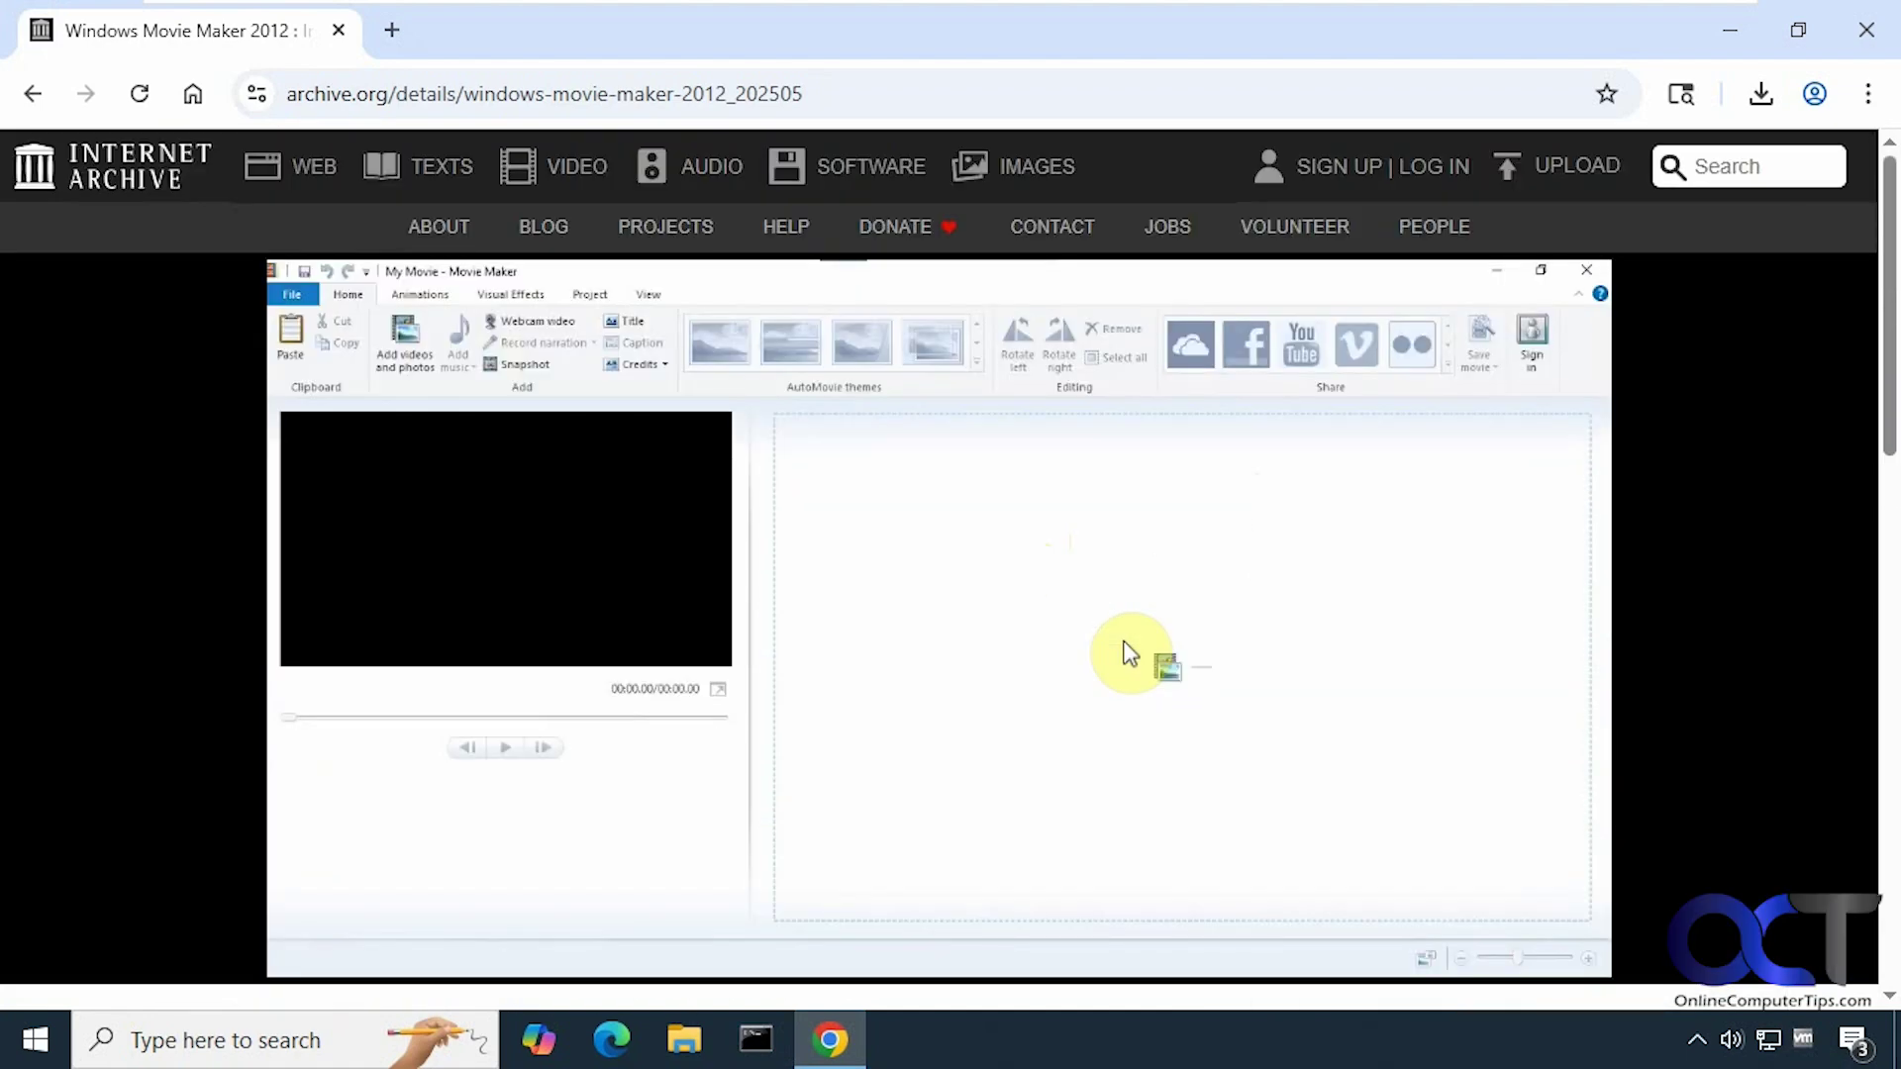
scroll(1125, 650, "down", 4)
scroll(1130, 661, "down", 2)
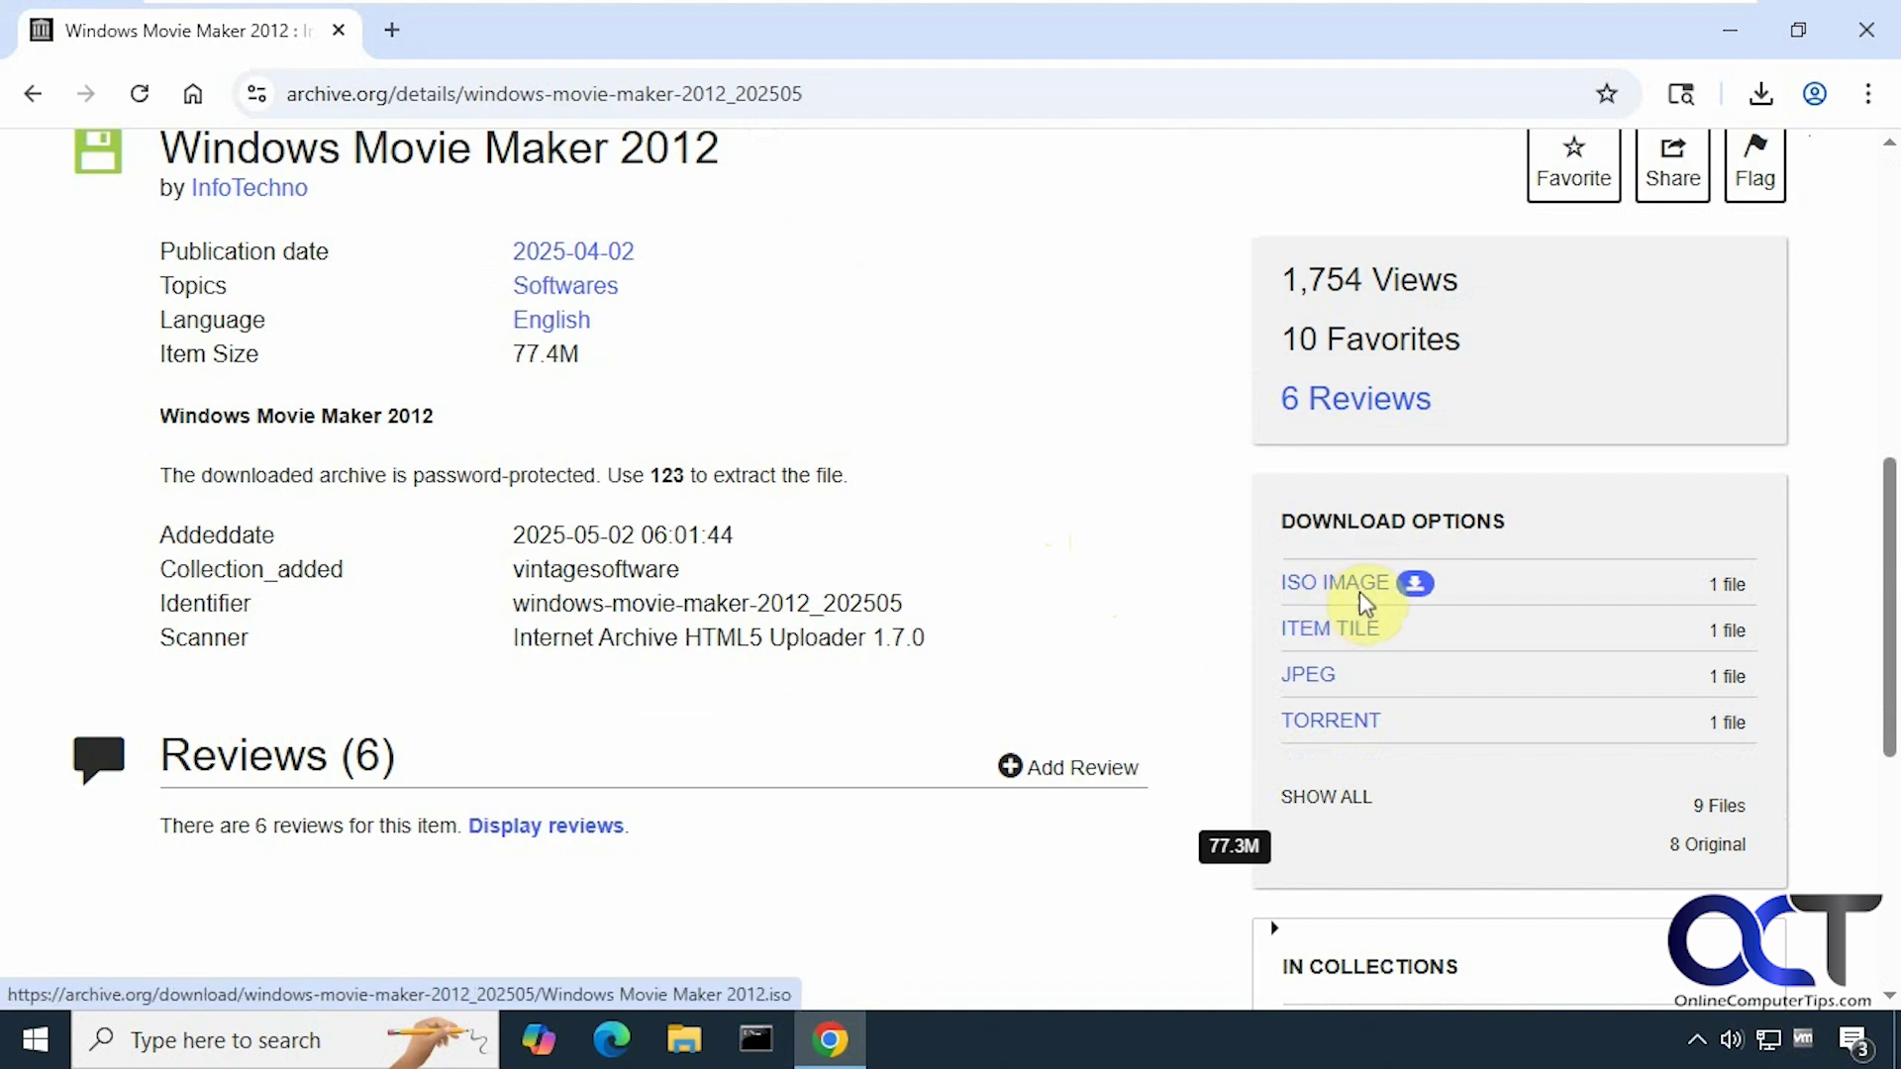
Minimize Chrome and bring up the actions menu for Windows Movie Maker 2012.iso.
left_click(1728, 30)
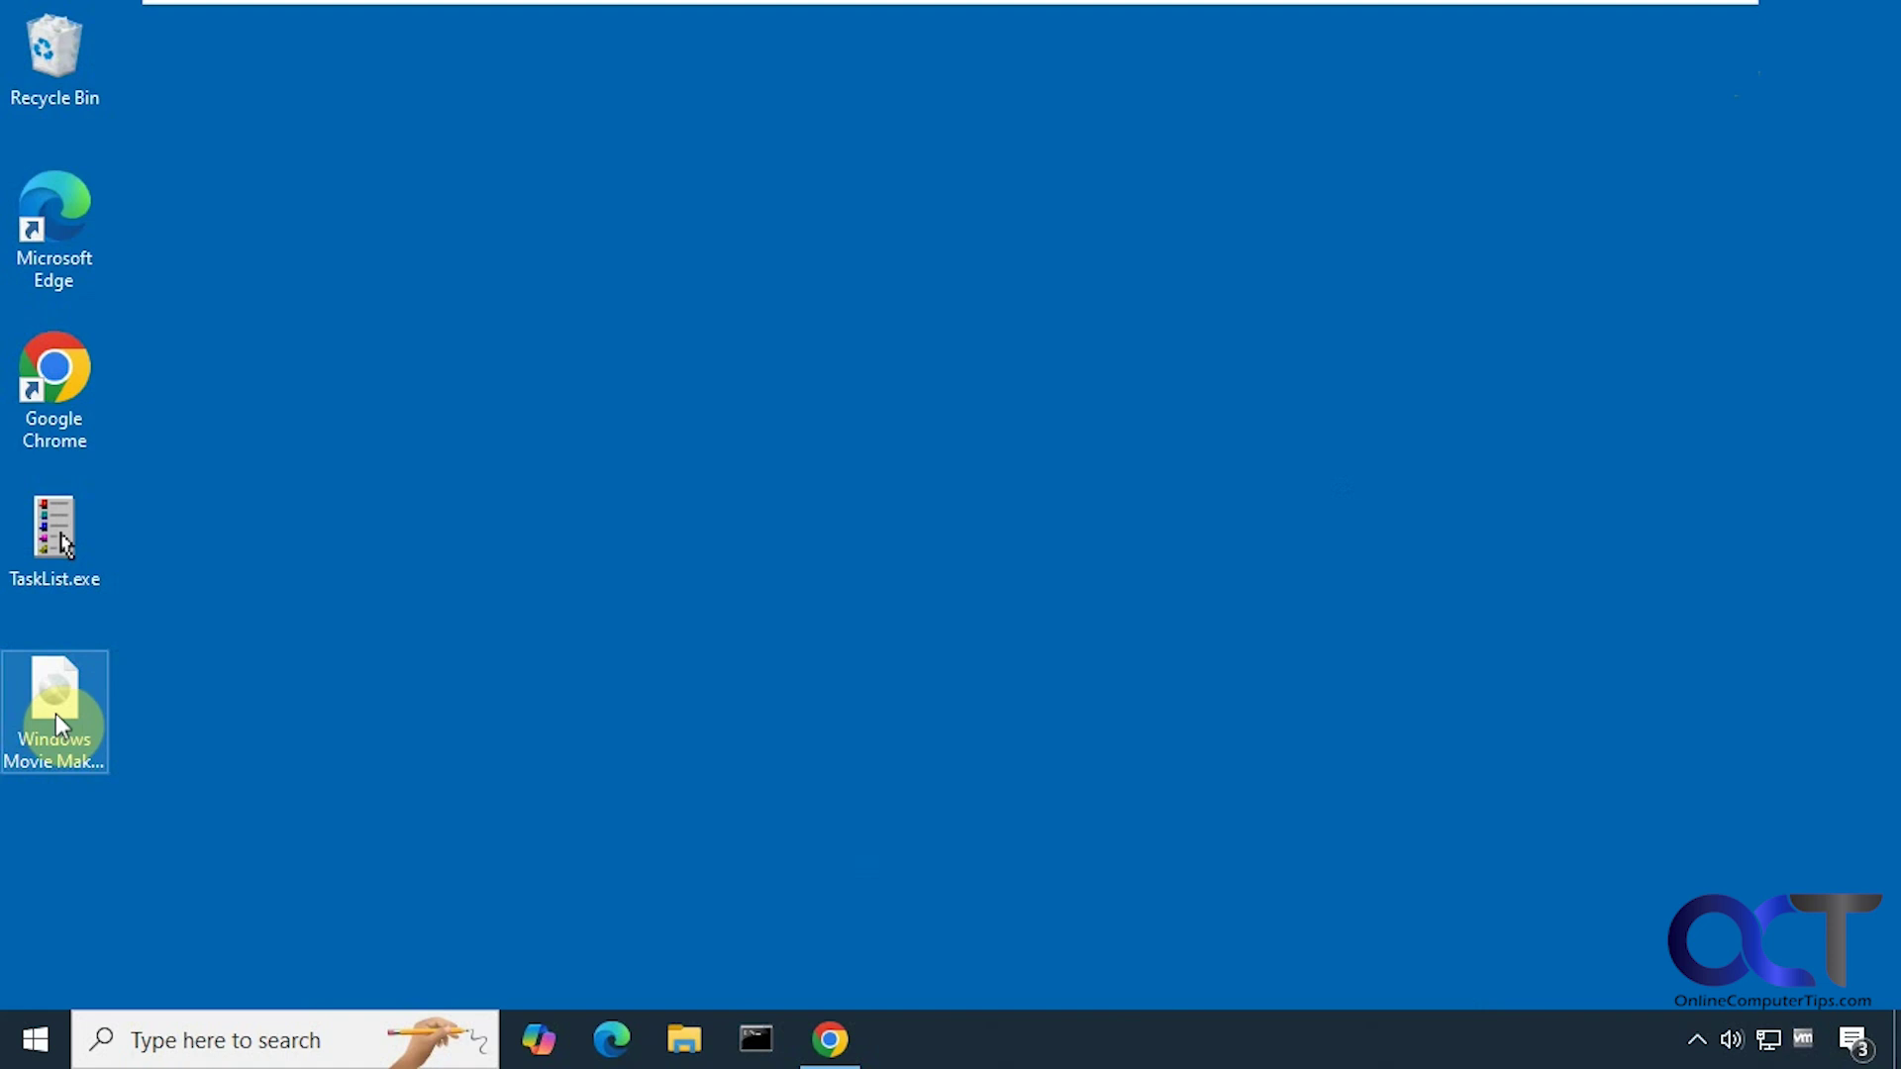
left_click(272, 679)
right_click(72, 696)
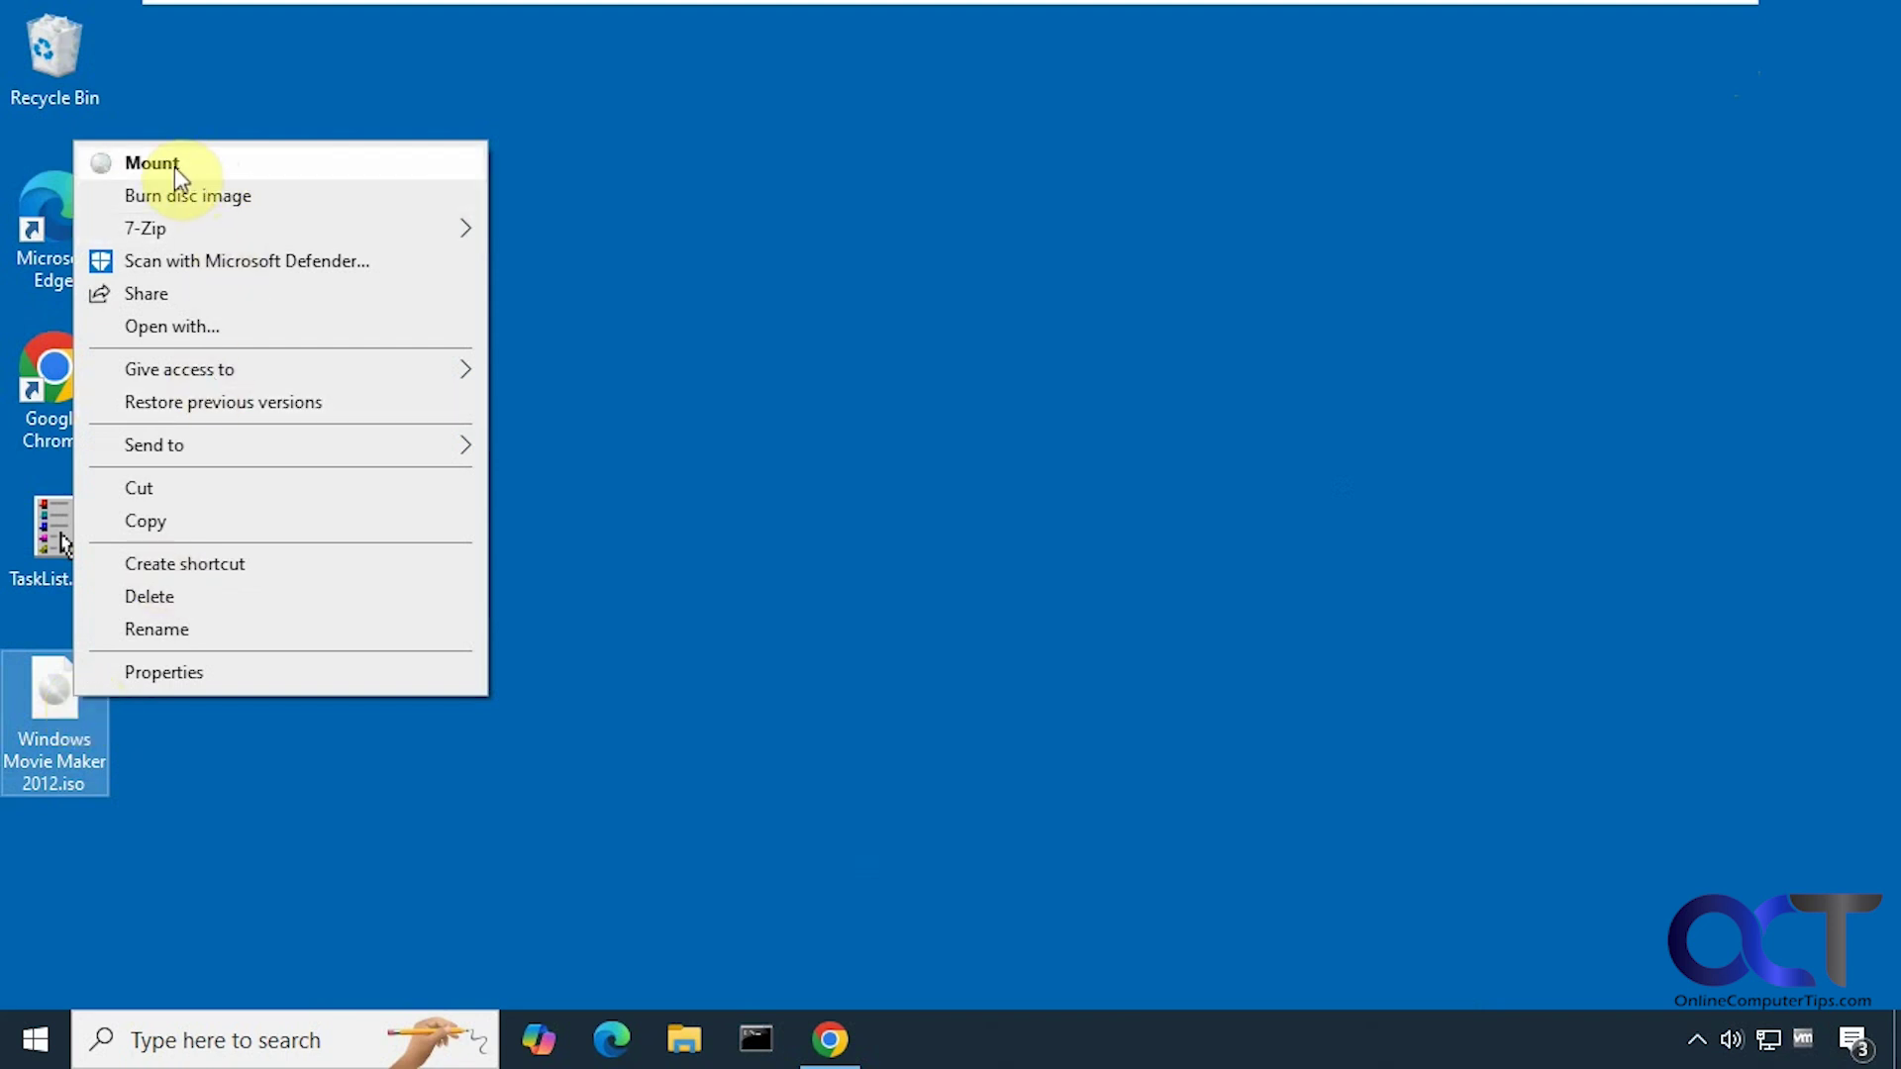
mouse_move(146, 228)
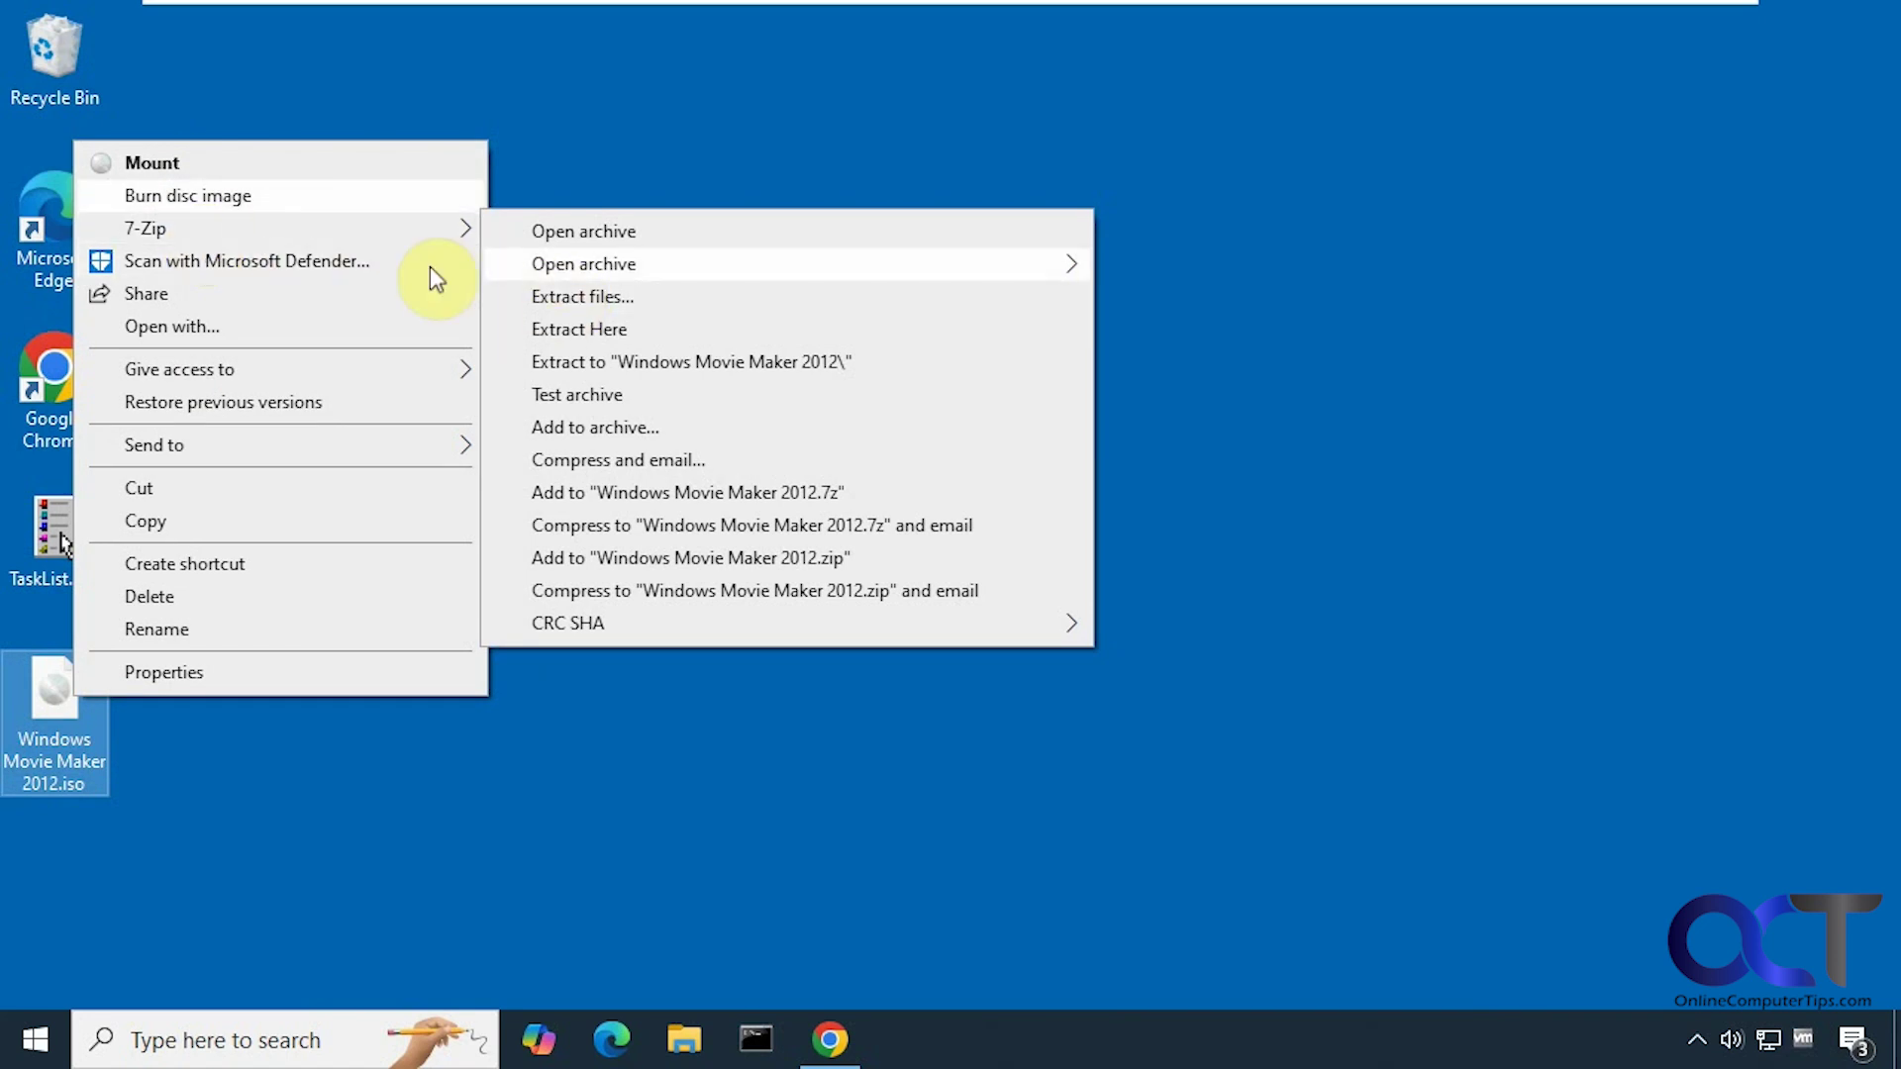
left_click(179, 168)
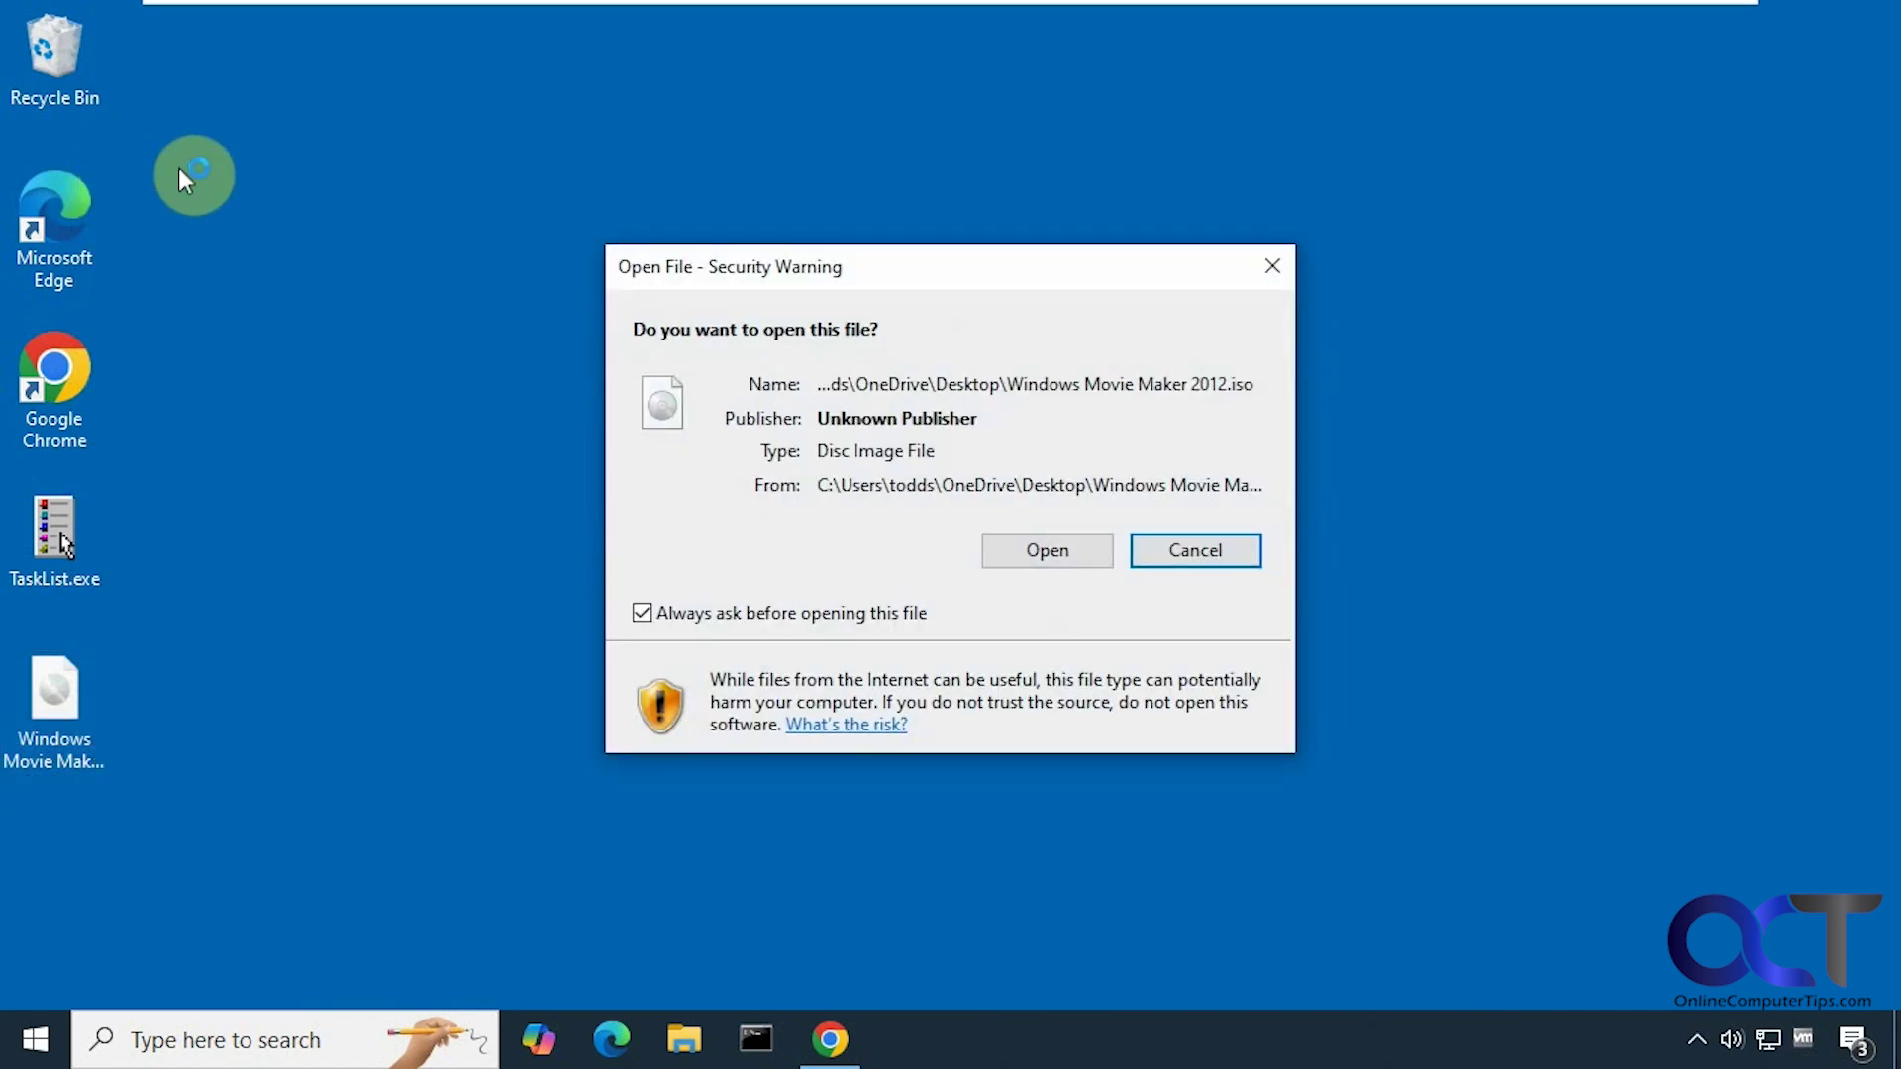
left_click(1077, 562)
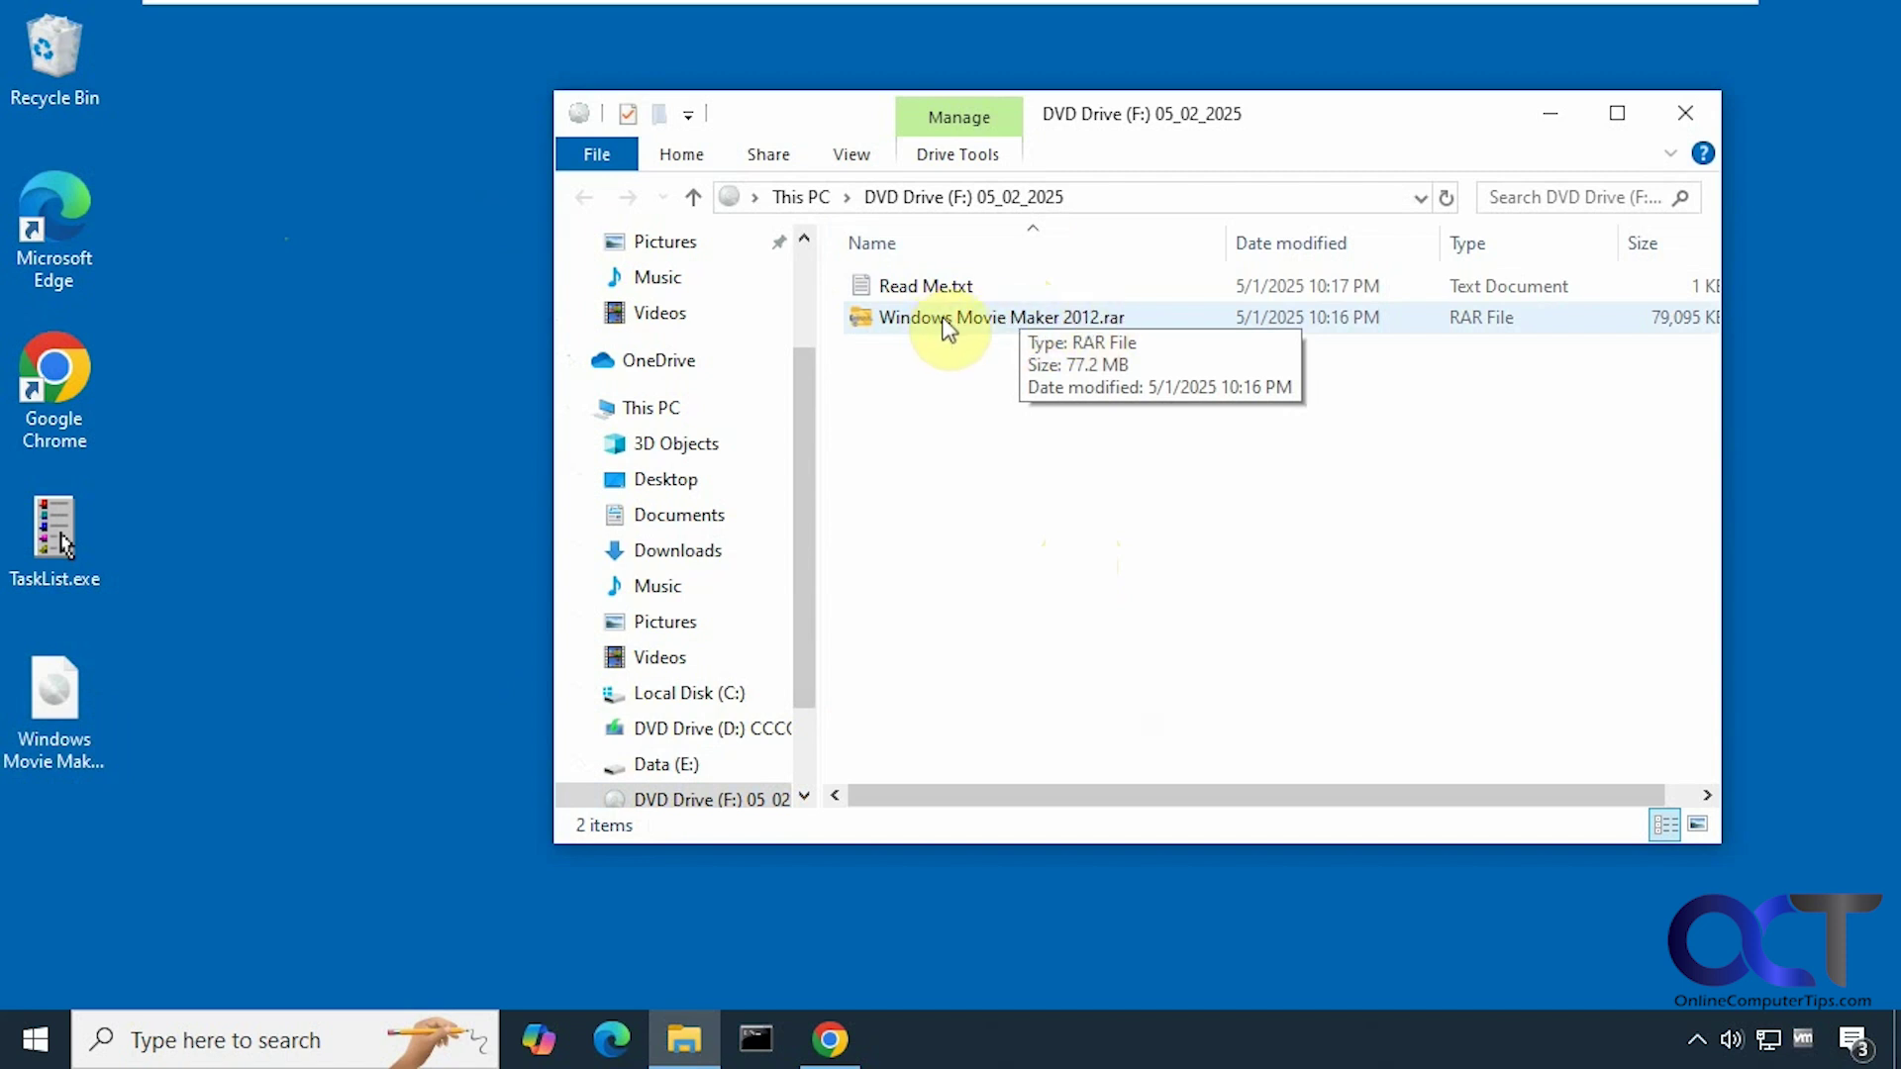
left_click(947, 328)
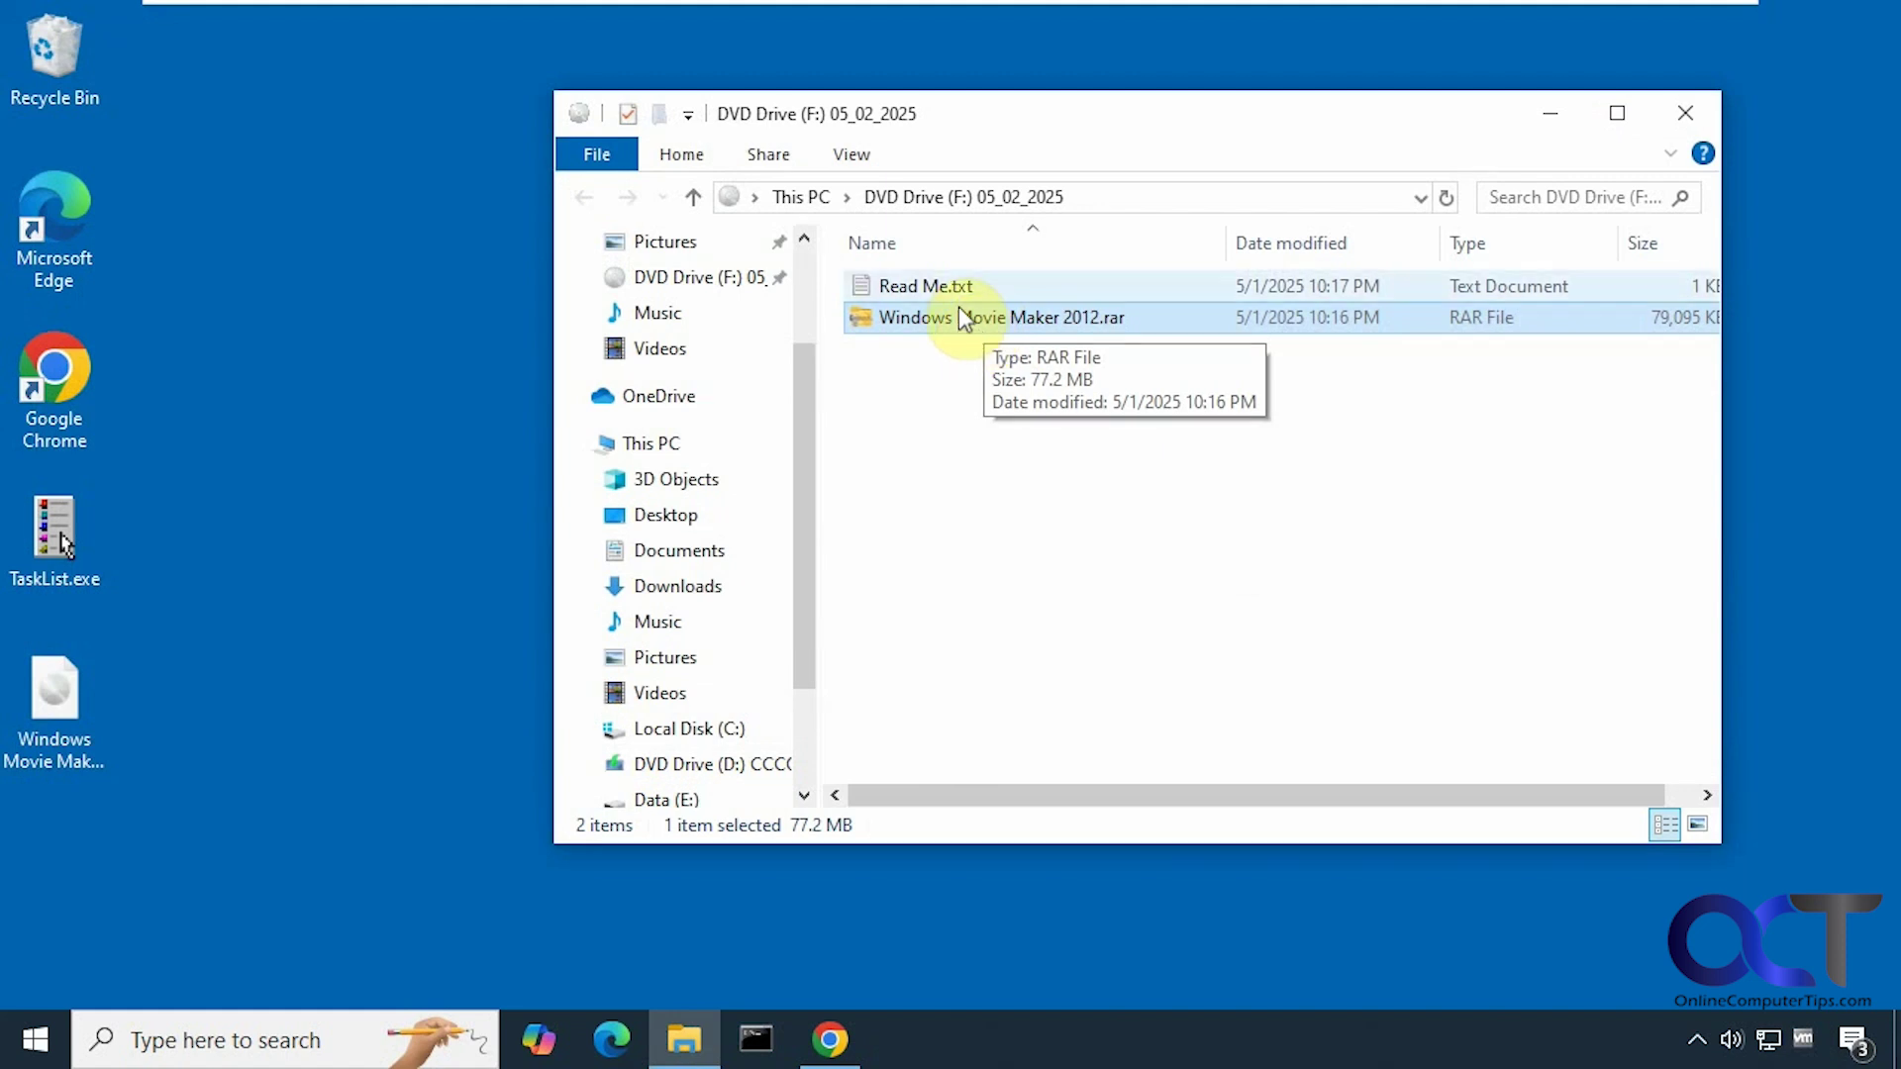
left_click(967, 317, "ctrl")
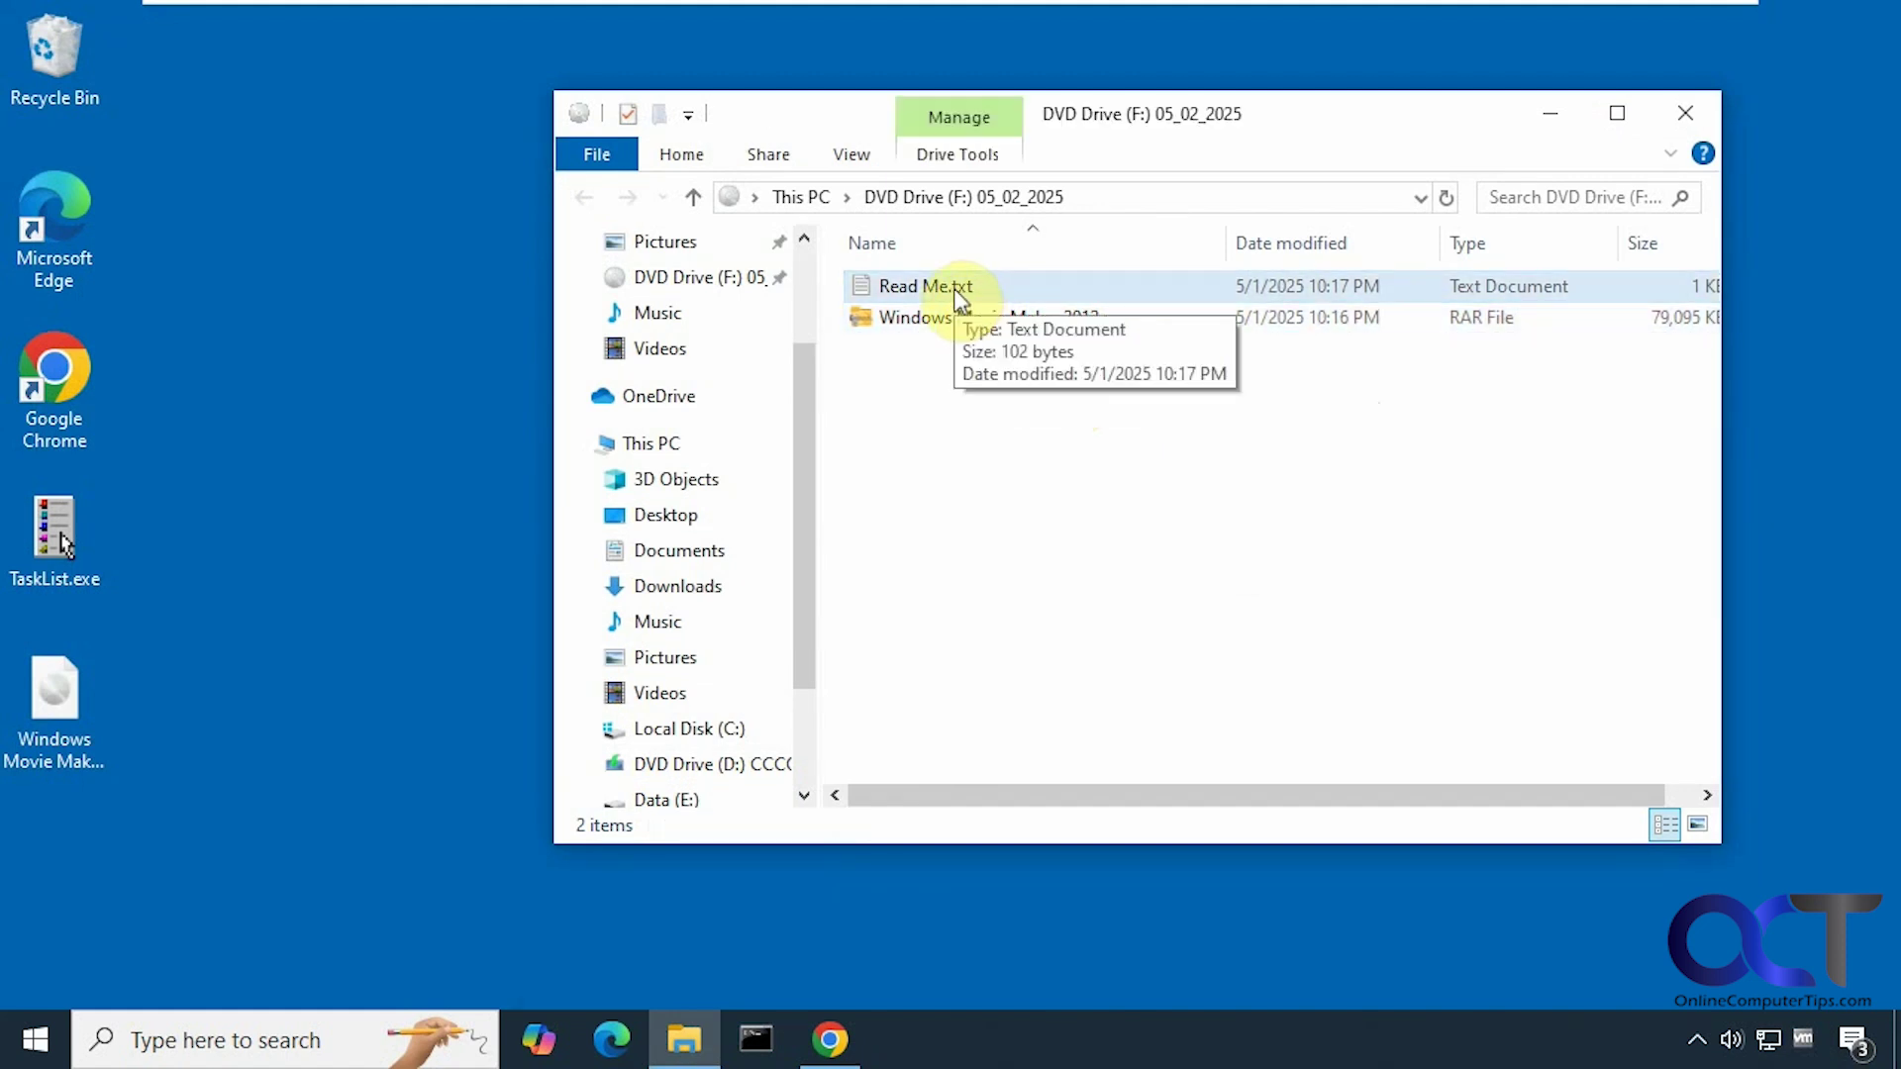
double_click(954, 288)
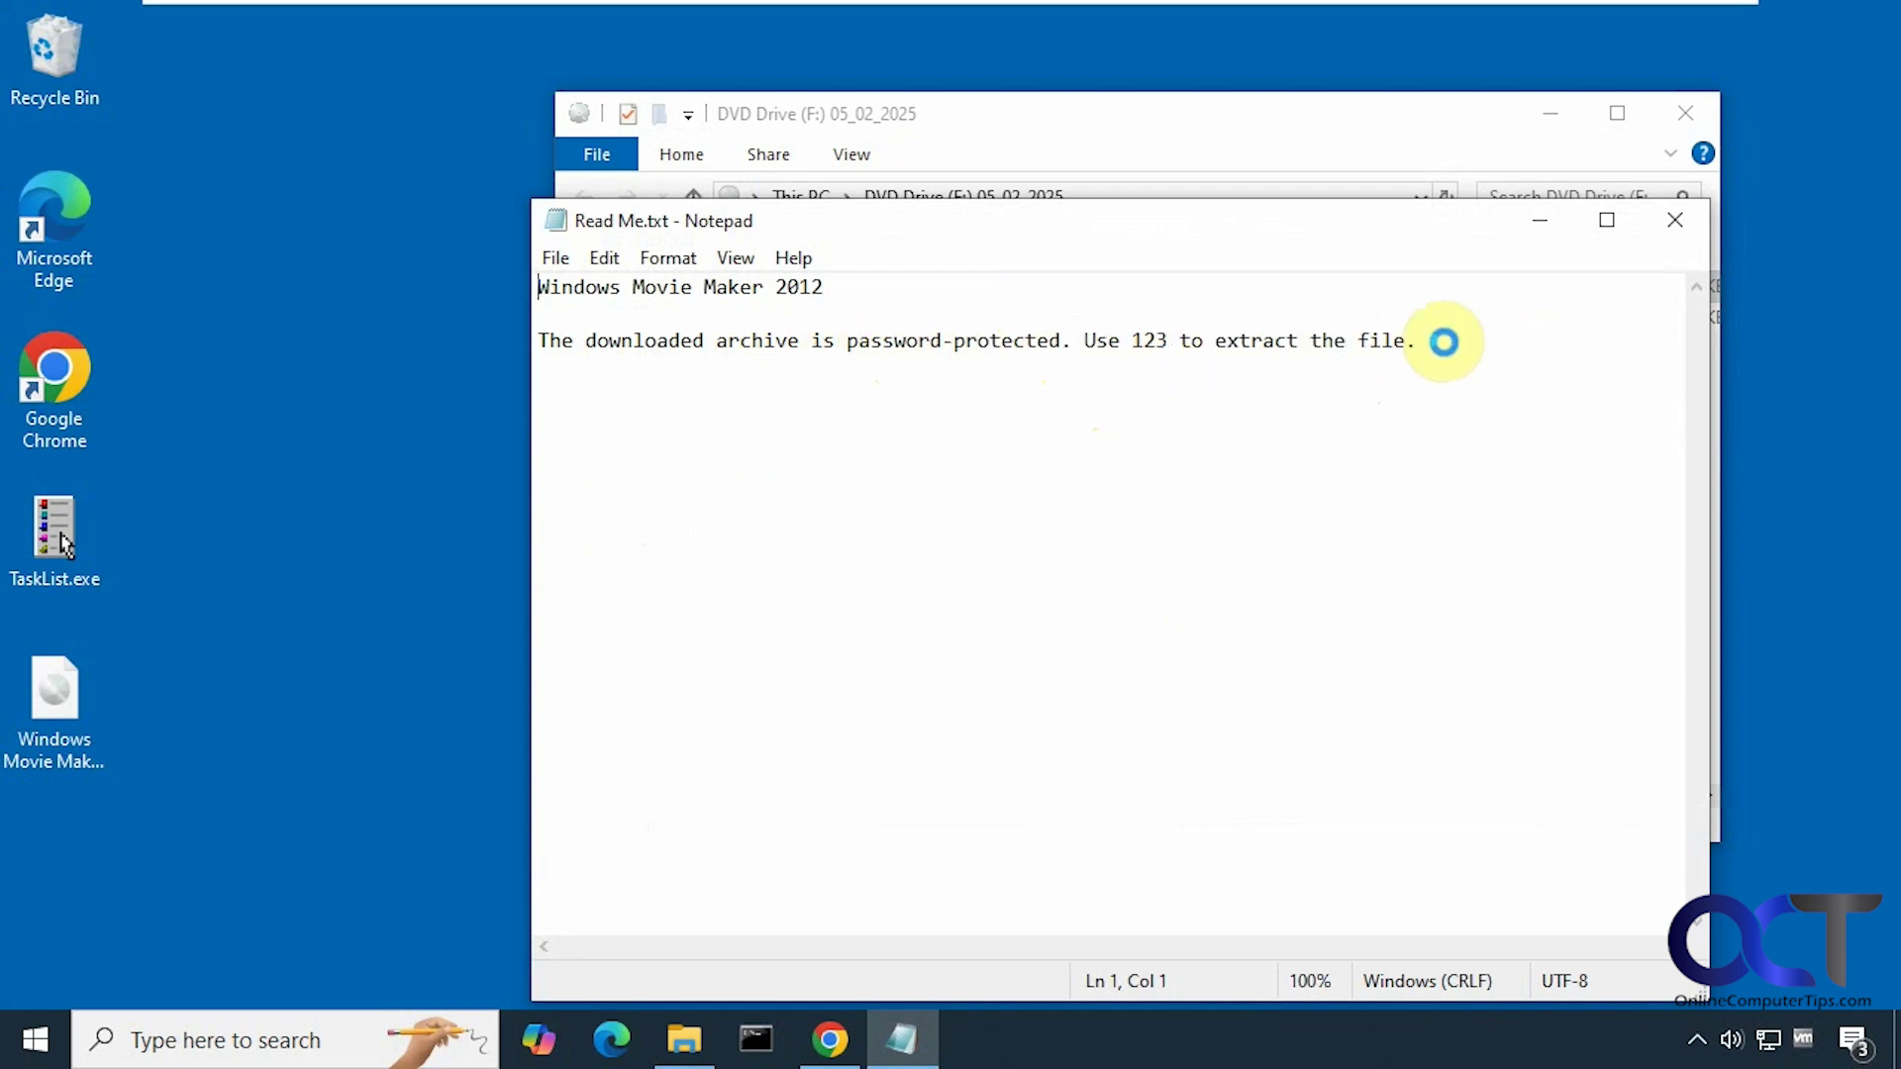
left_click(1679, 222)
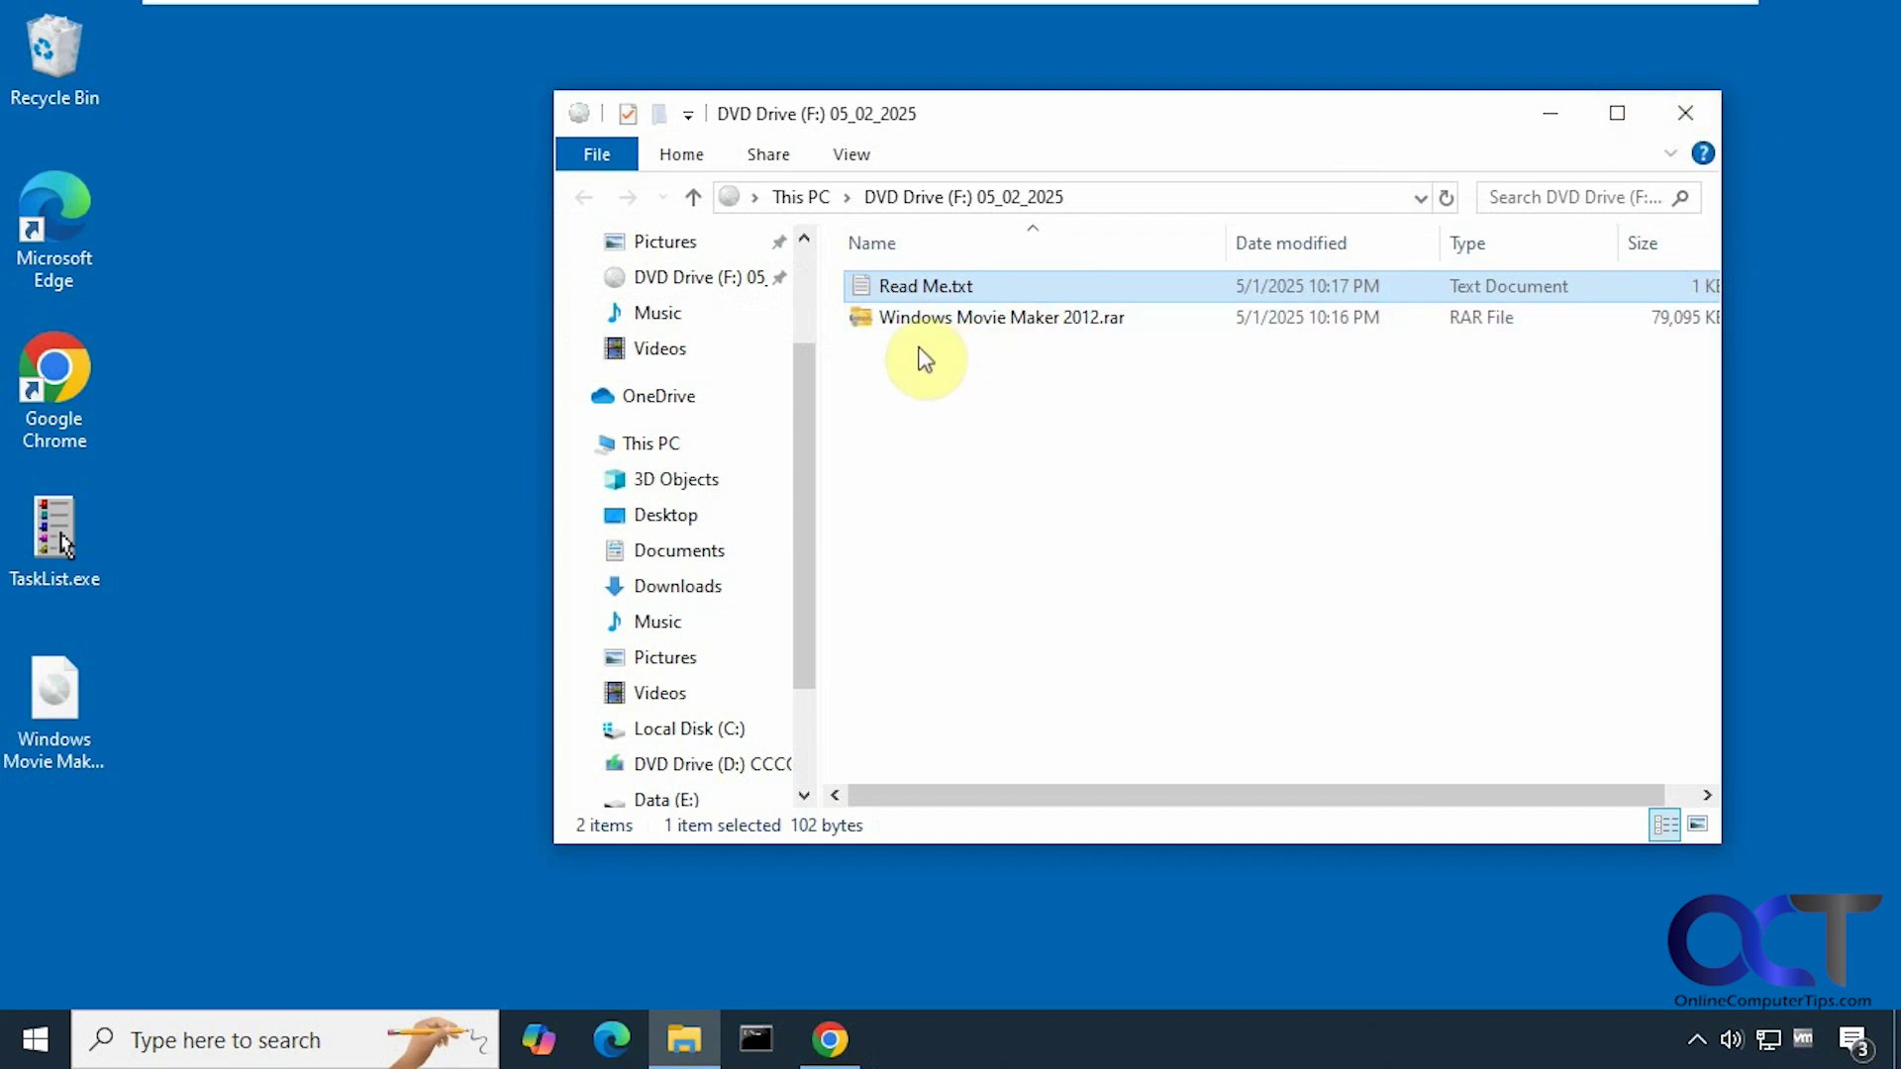
scroll(802, 714, "down", 1)
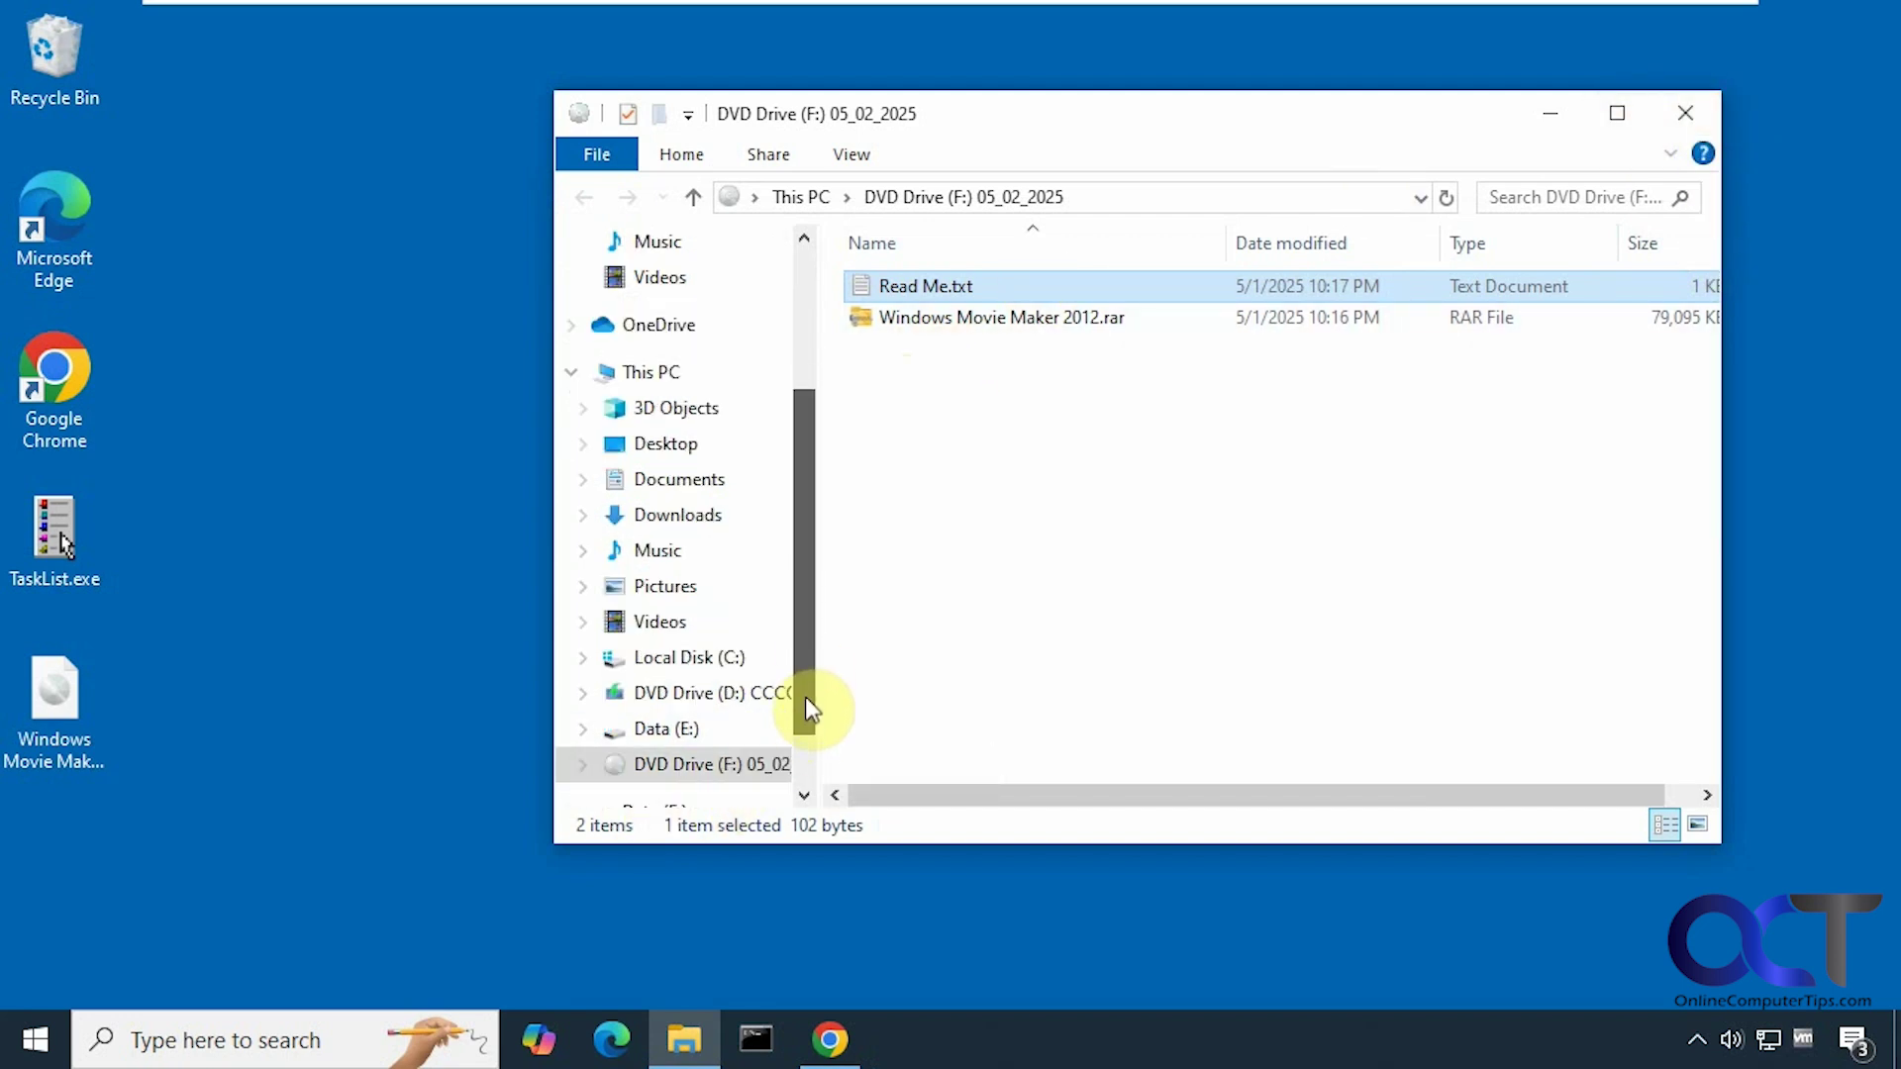
Eject the mounted disc and extract the ISO into a Windows Movie Maker 2012 folder.
right_click(711, 769)
left_click(794, 632)
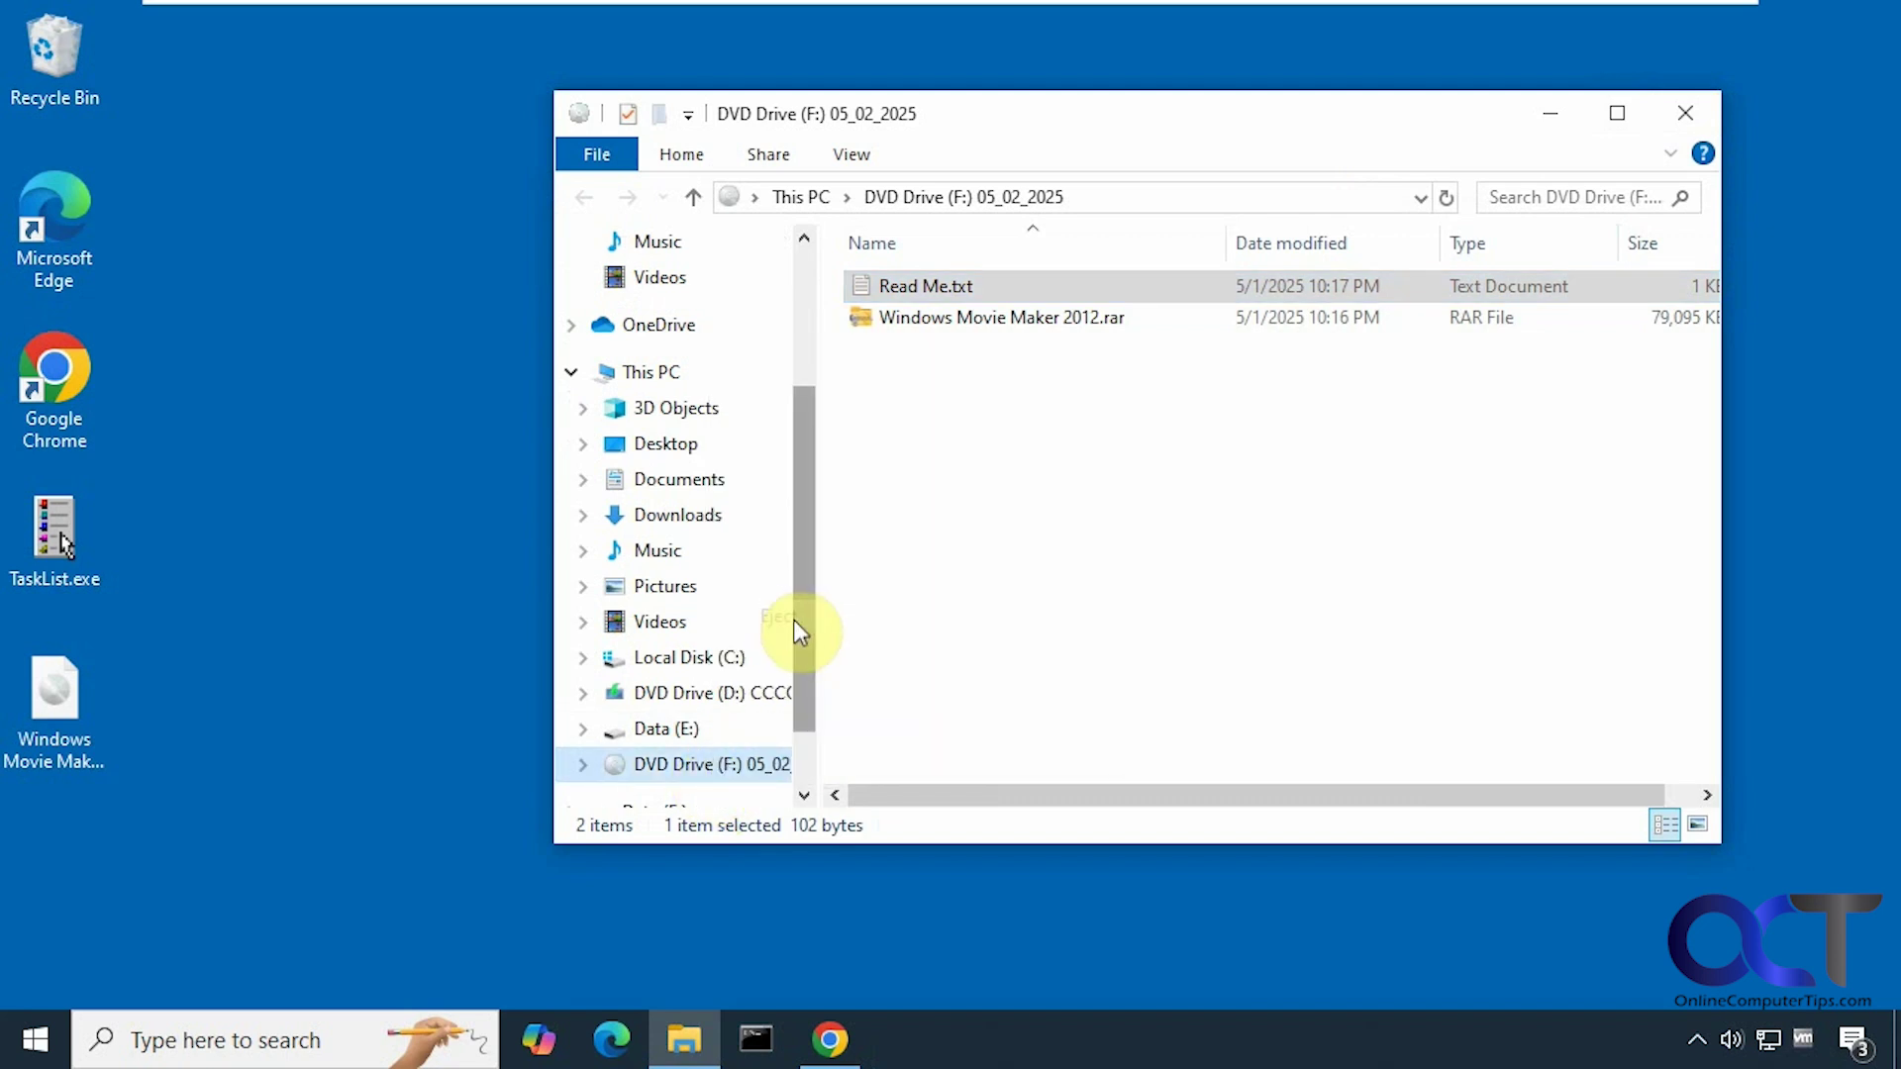
right_click(78, 699)
mouse_move(151, 232)
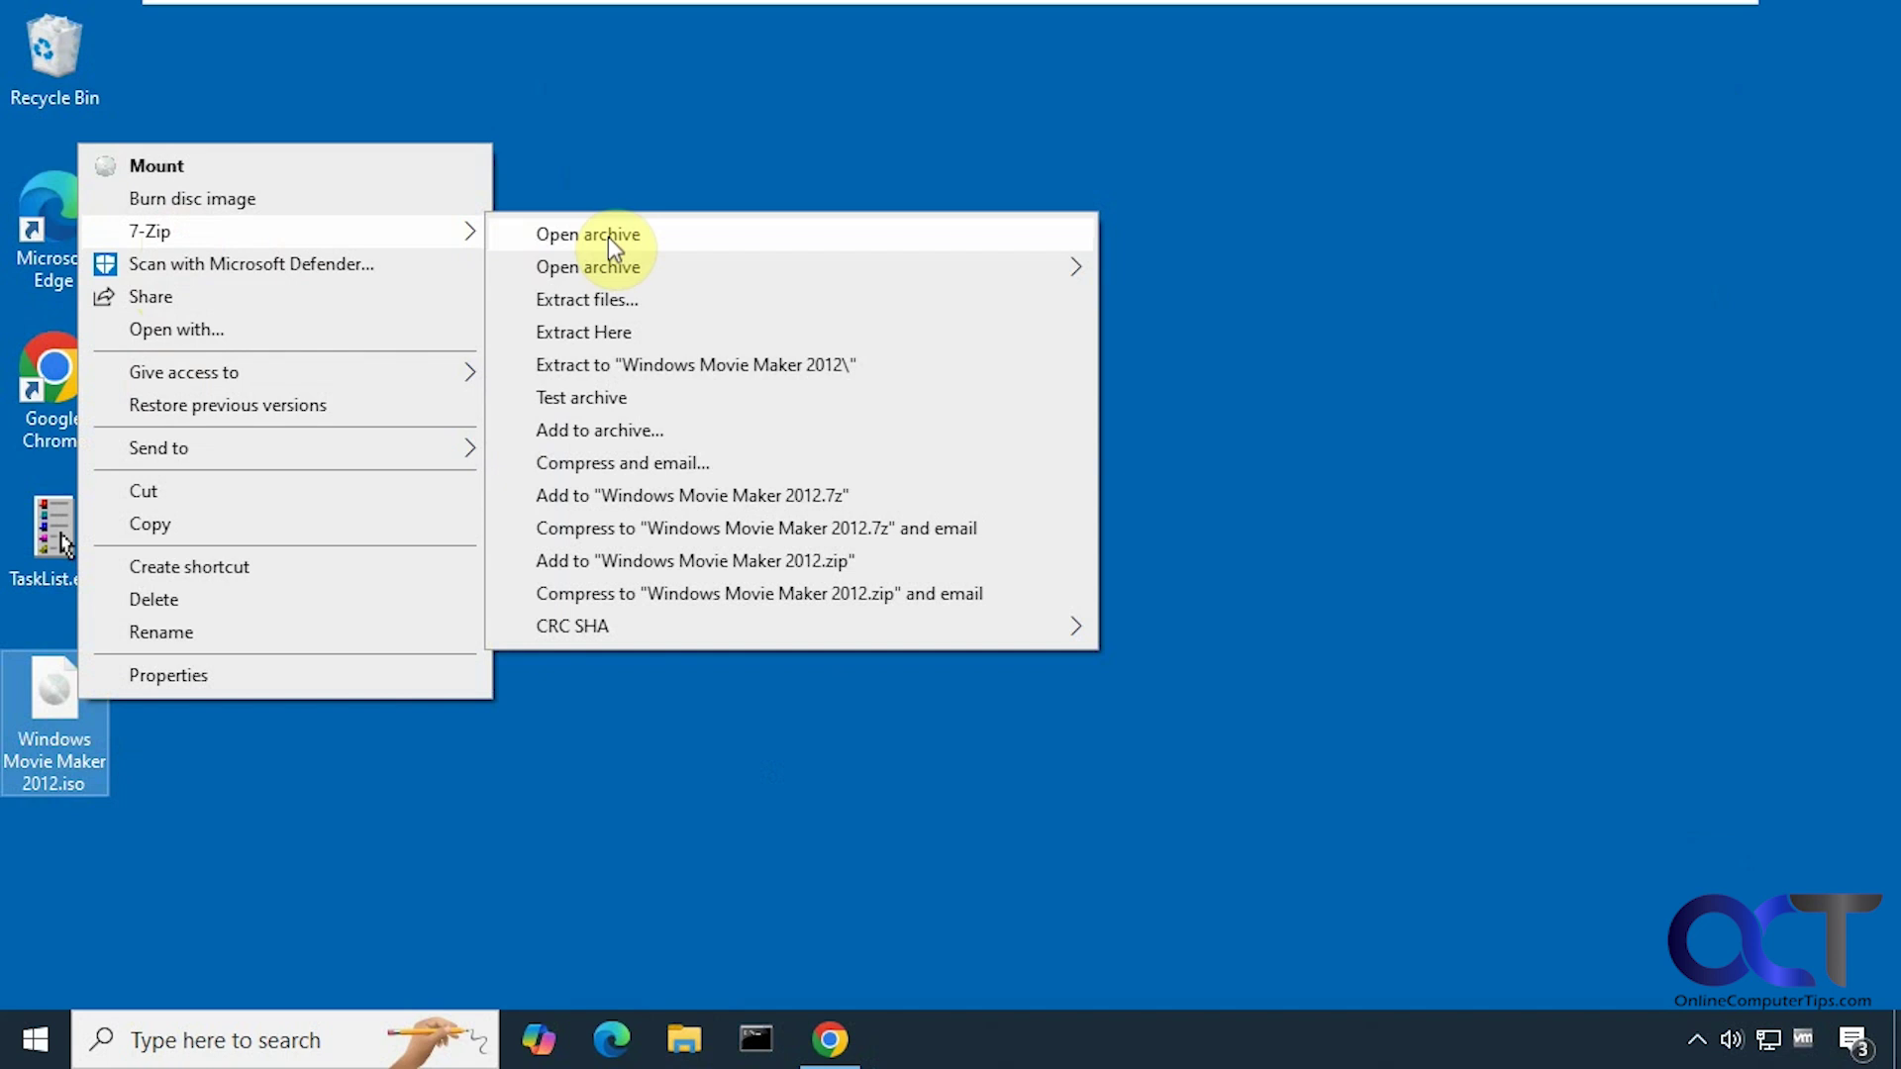
left_click(647, 368)
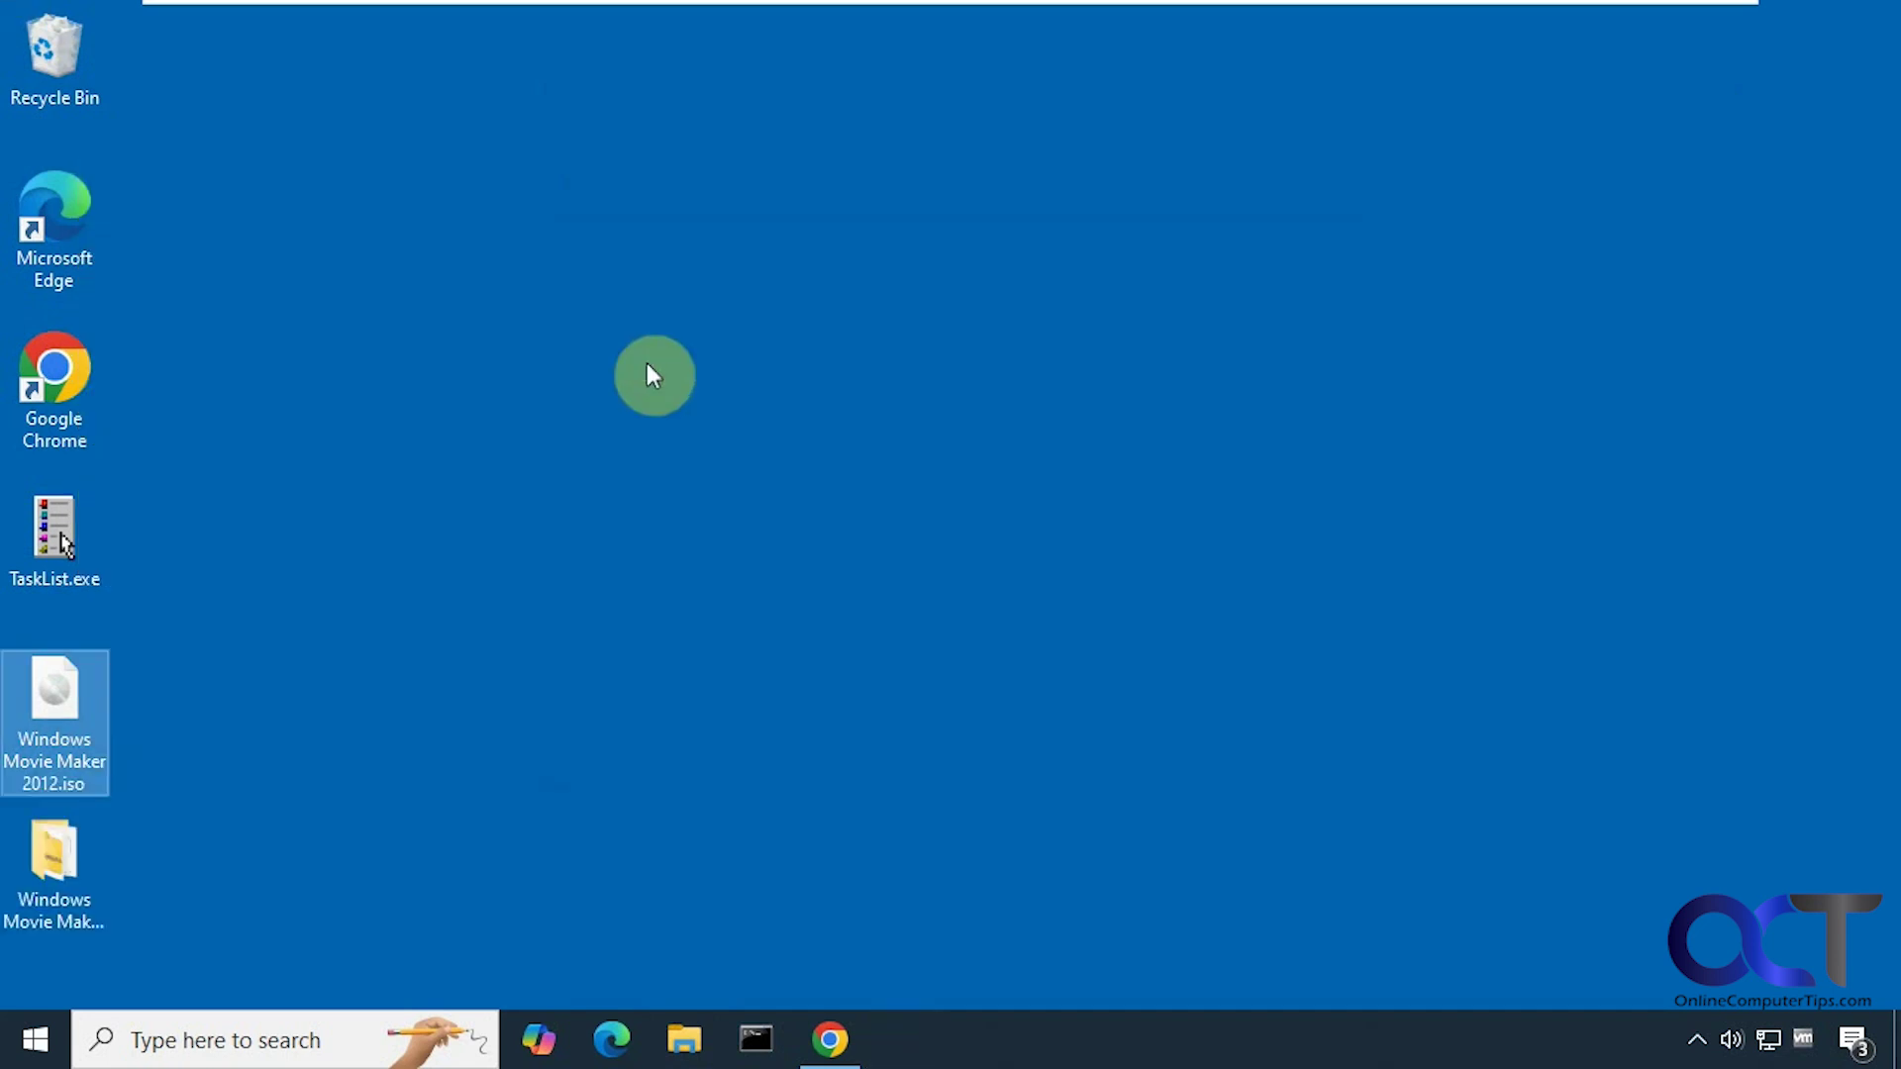
double_click(55, 876)
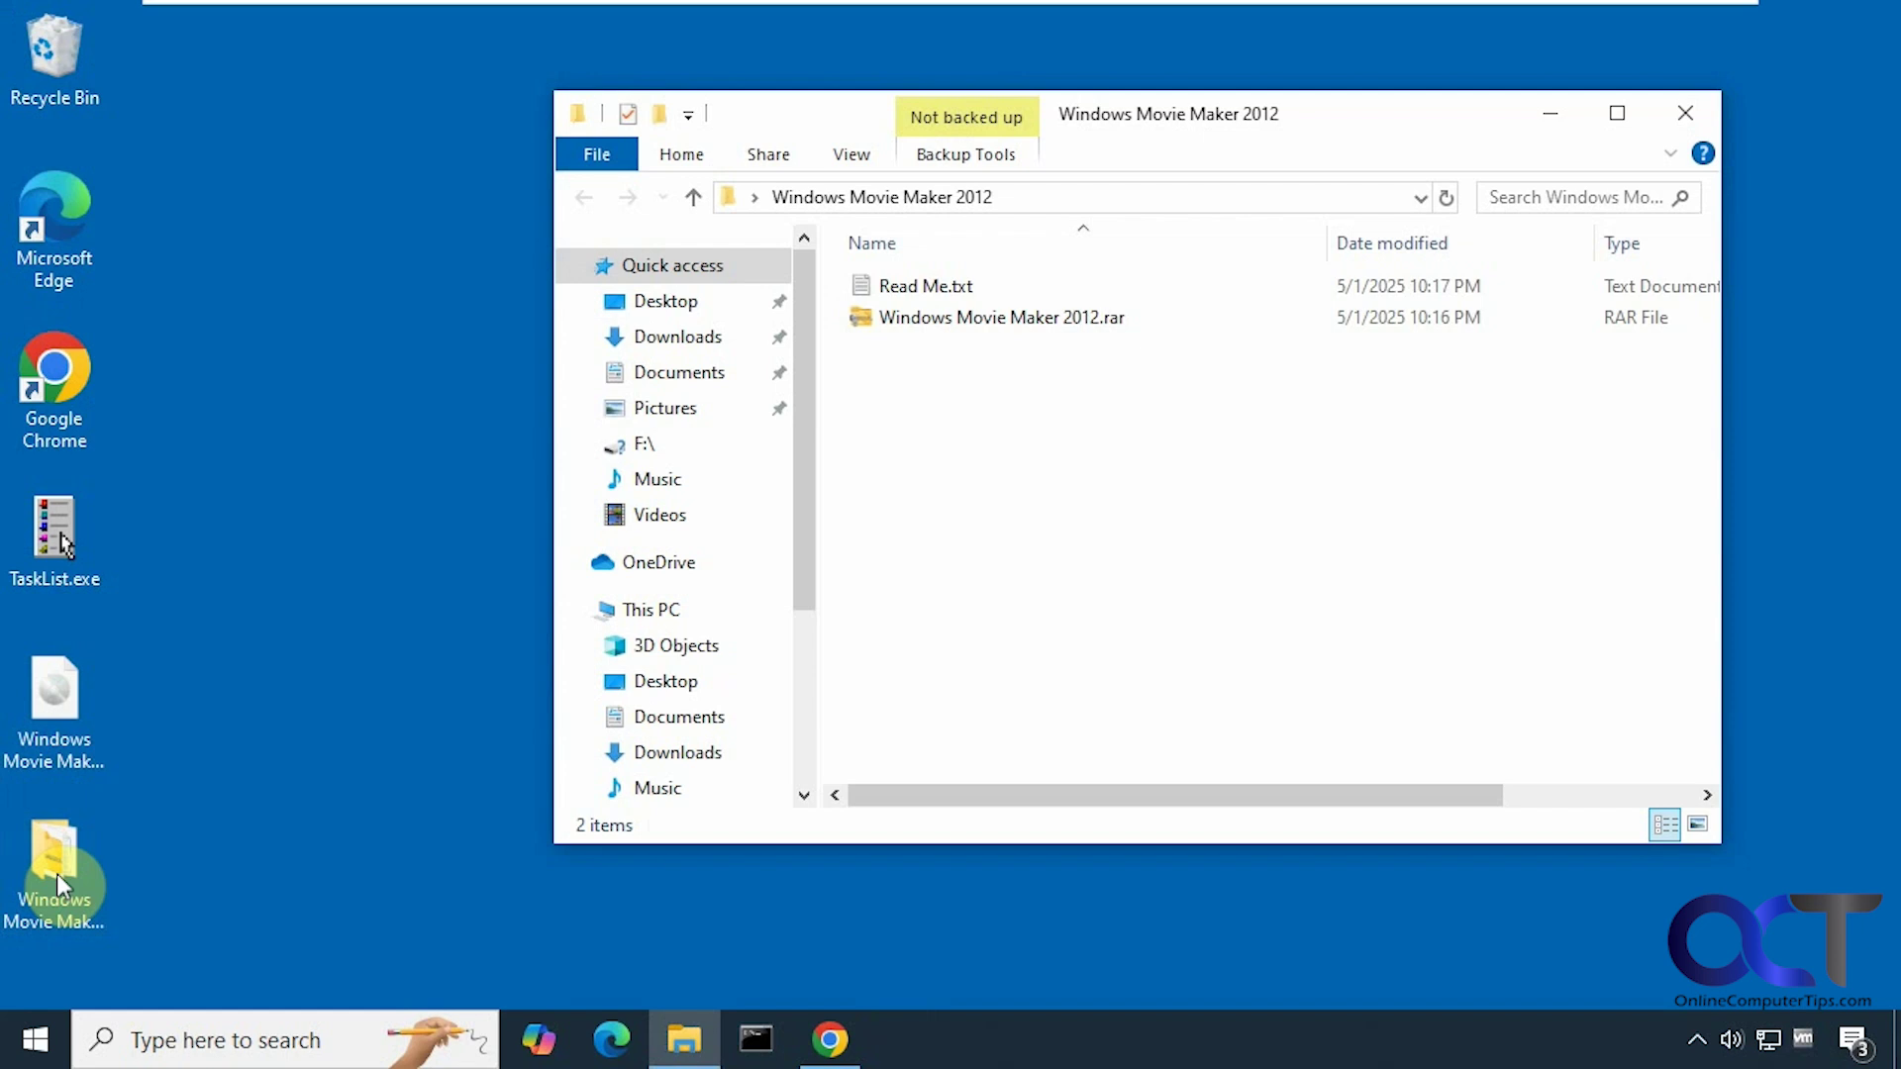
right_click(985, 317)
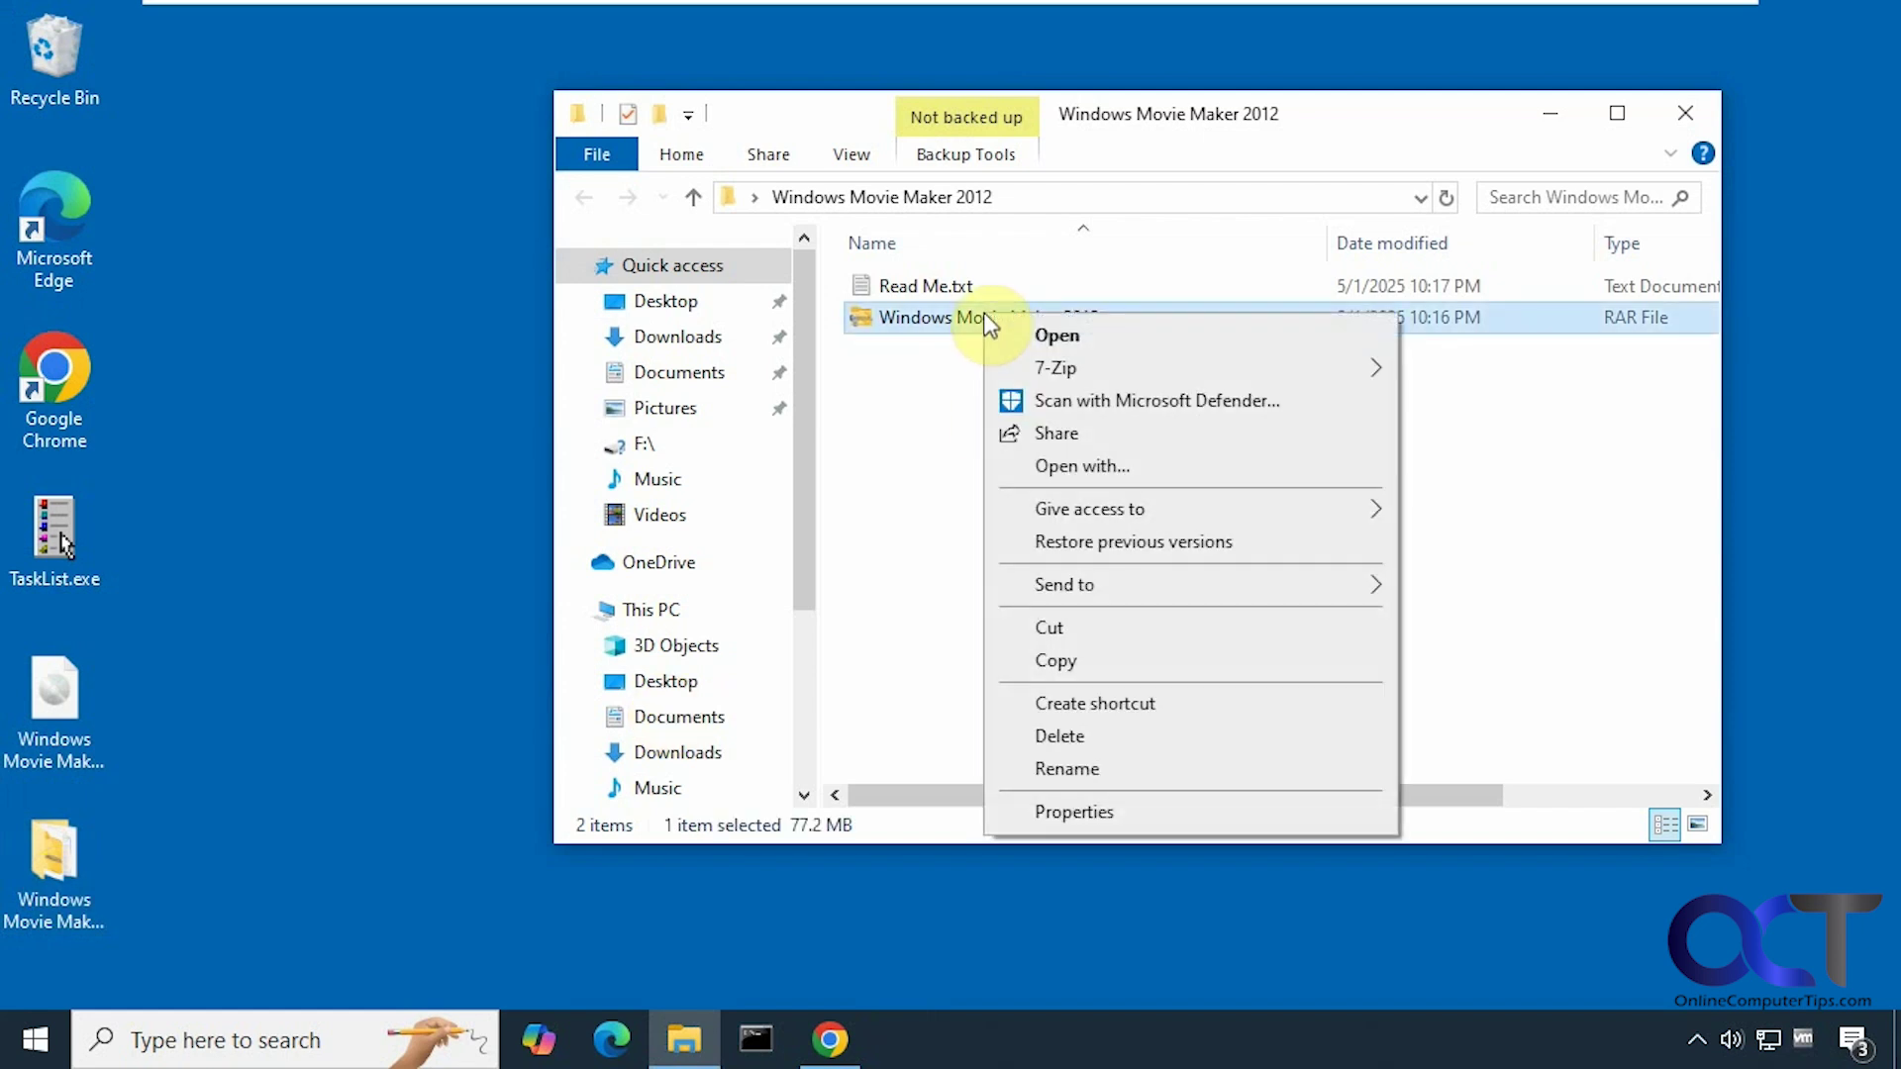
mouse_move(1056, 367)
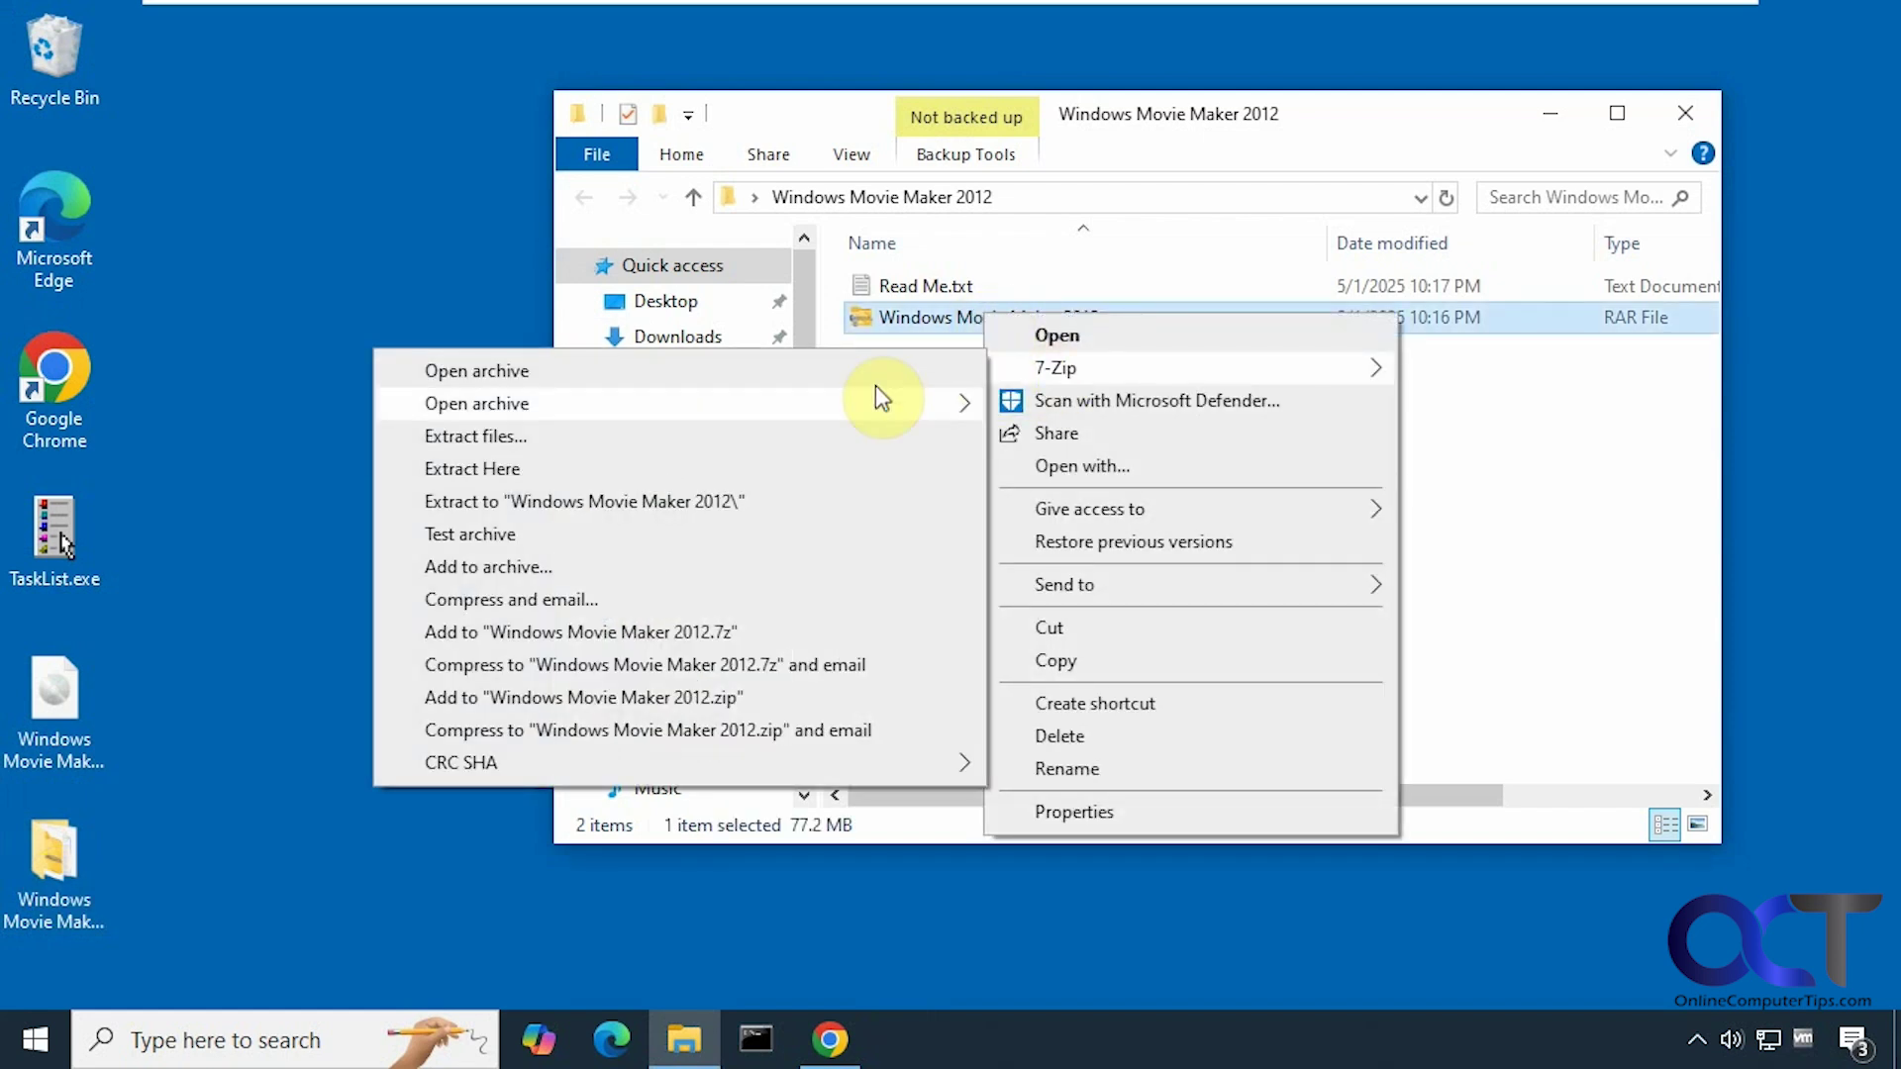
left_click(708, 490)
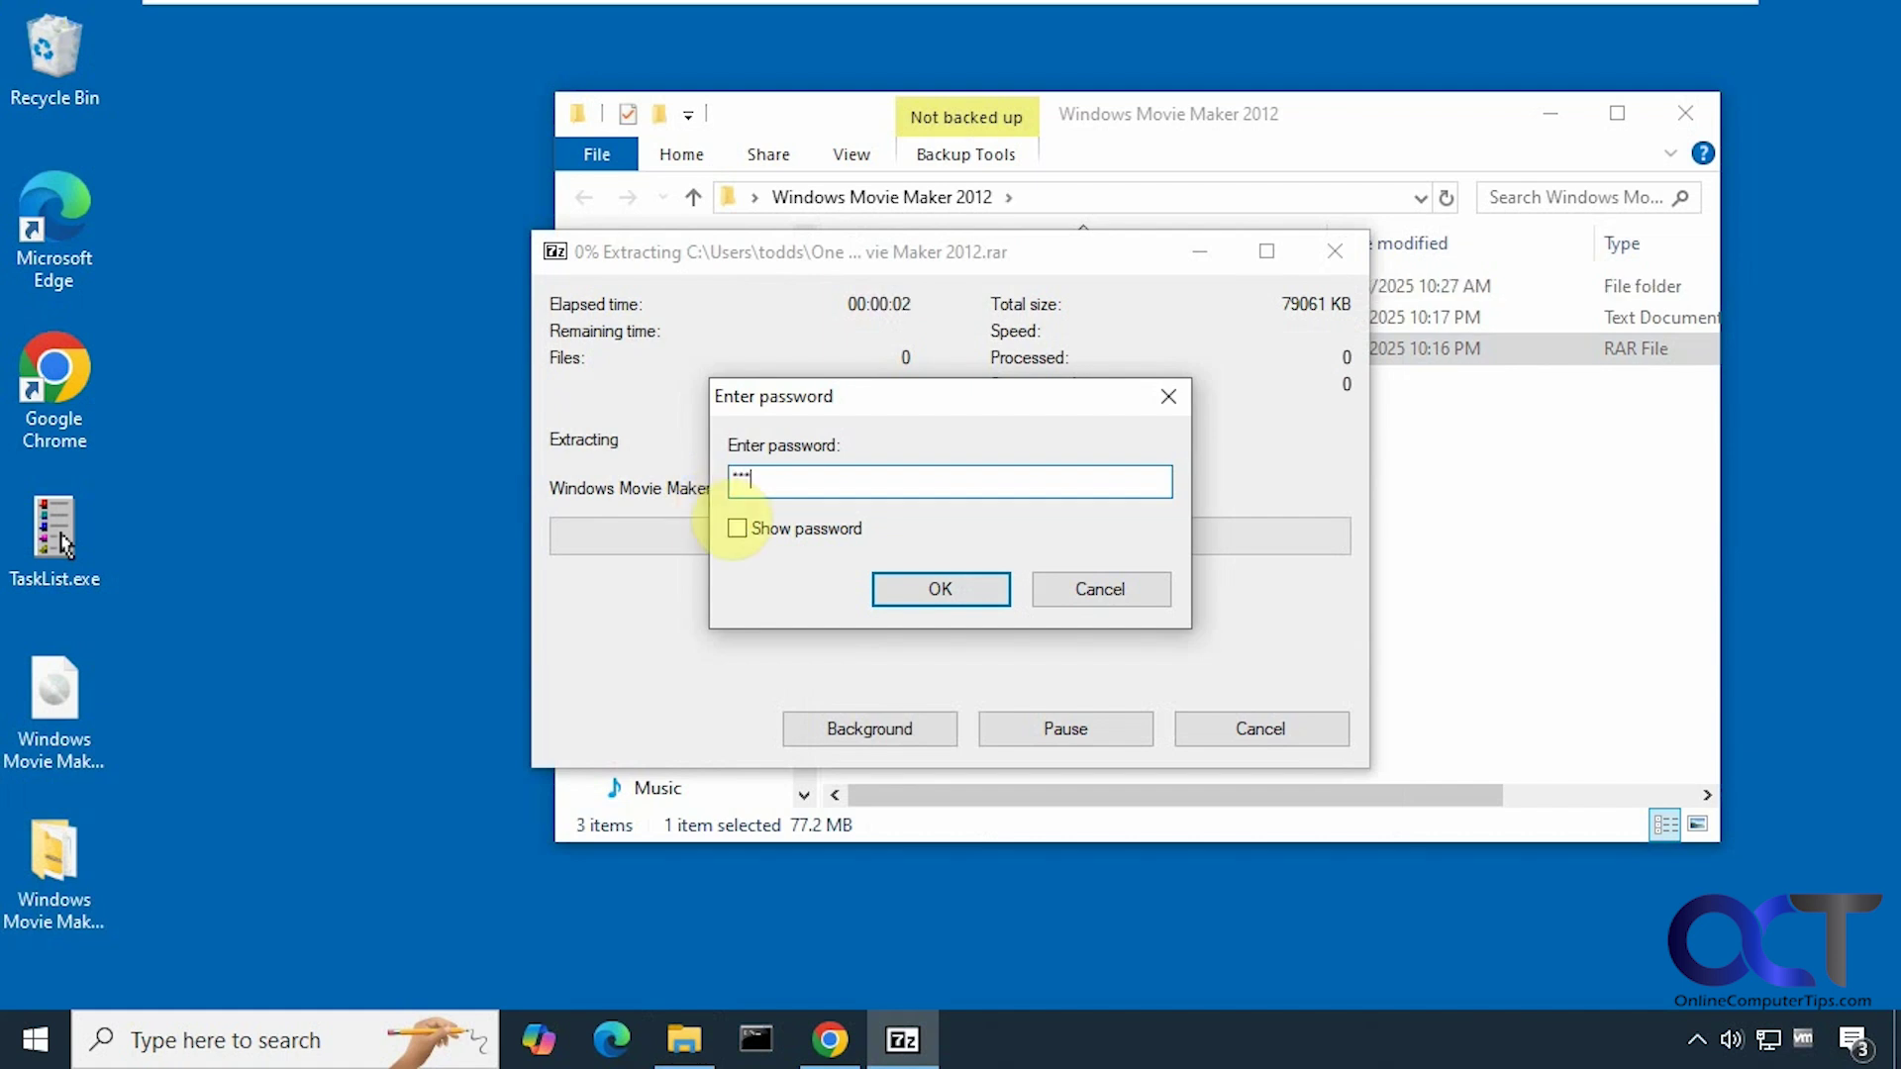
type("***")
left_click(935, 590)
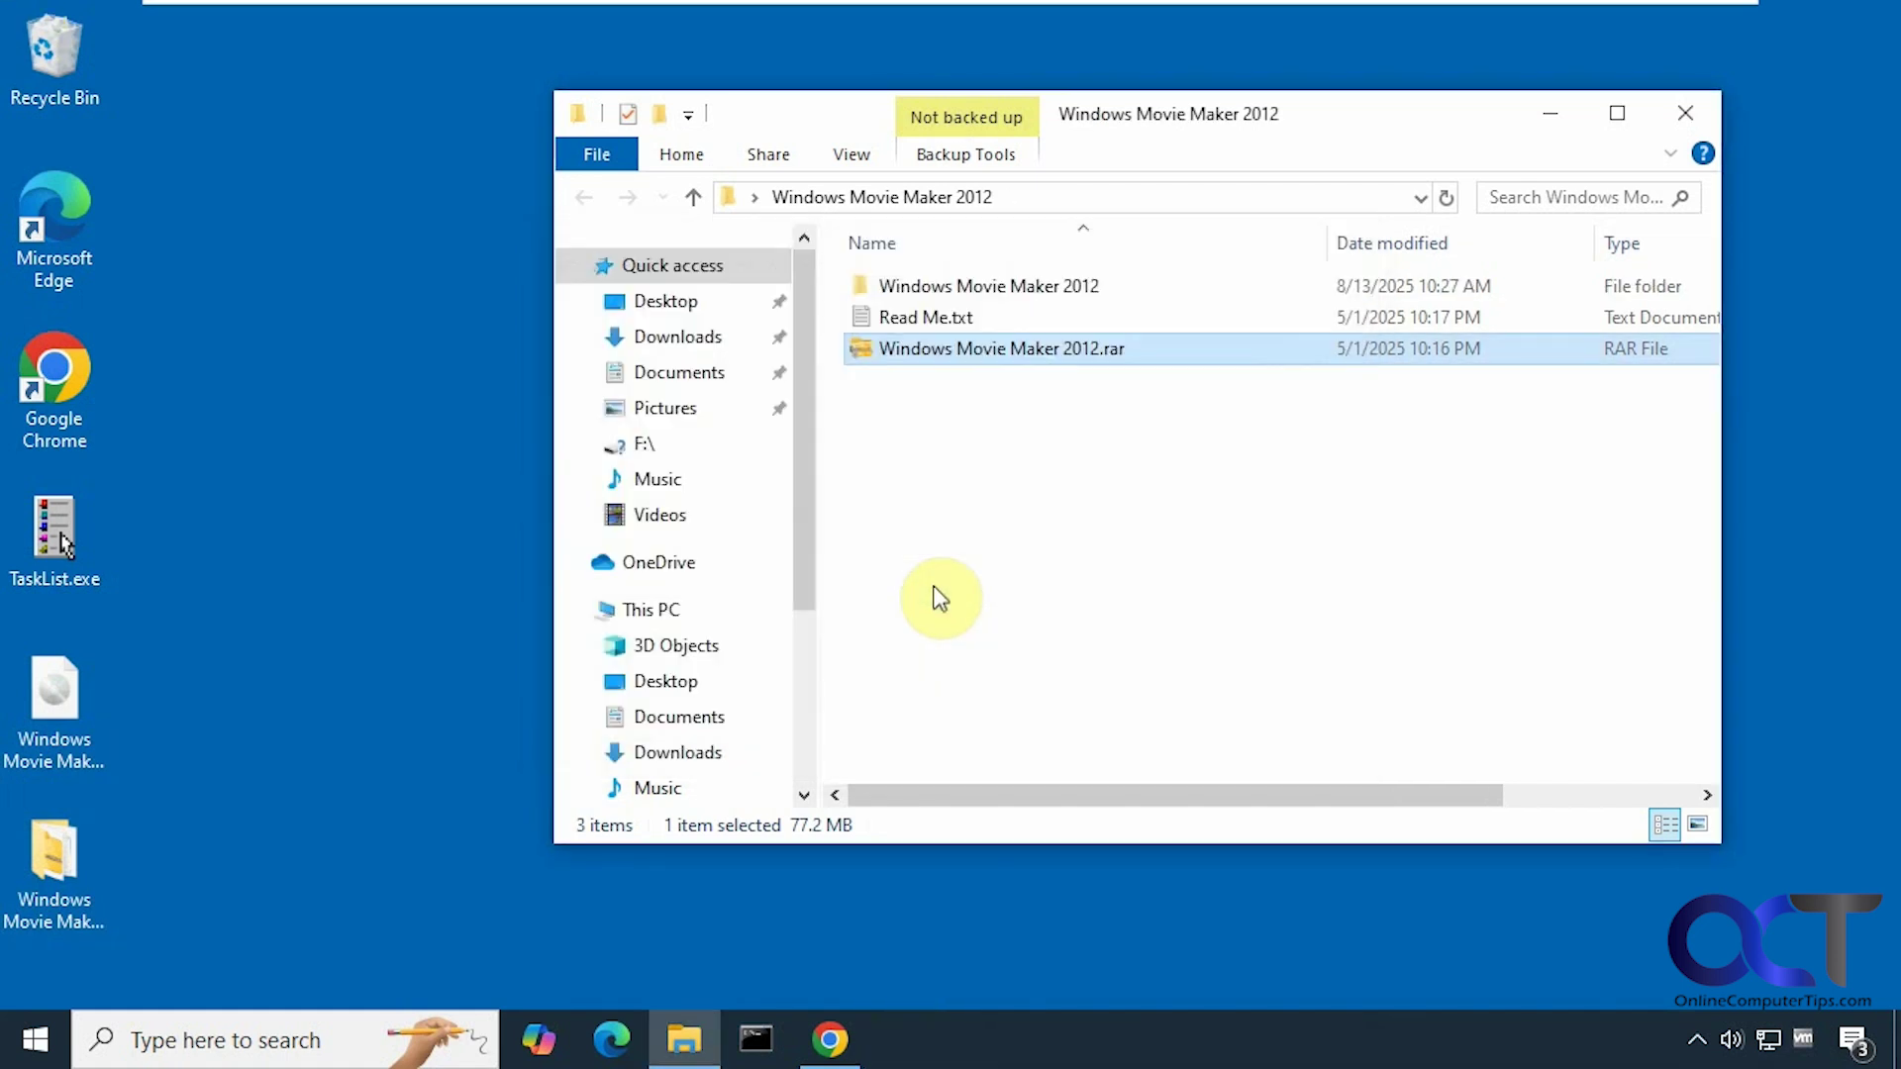
Run the extracted installer in English, accept the licence, and finish without launching Movie Maker.
double_click(1040, 292)
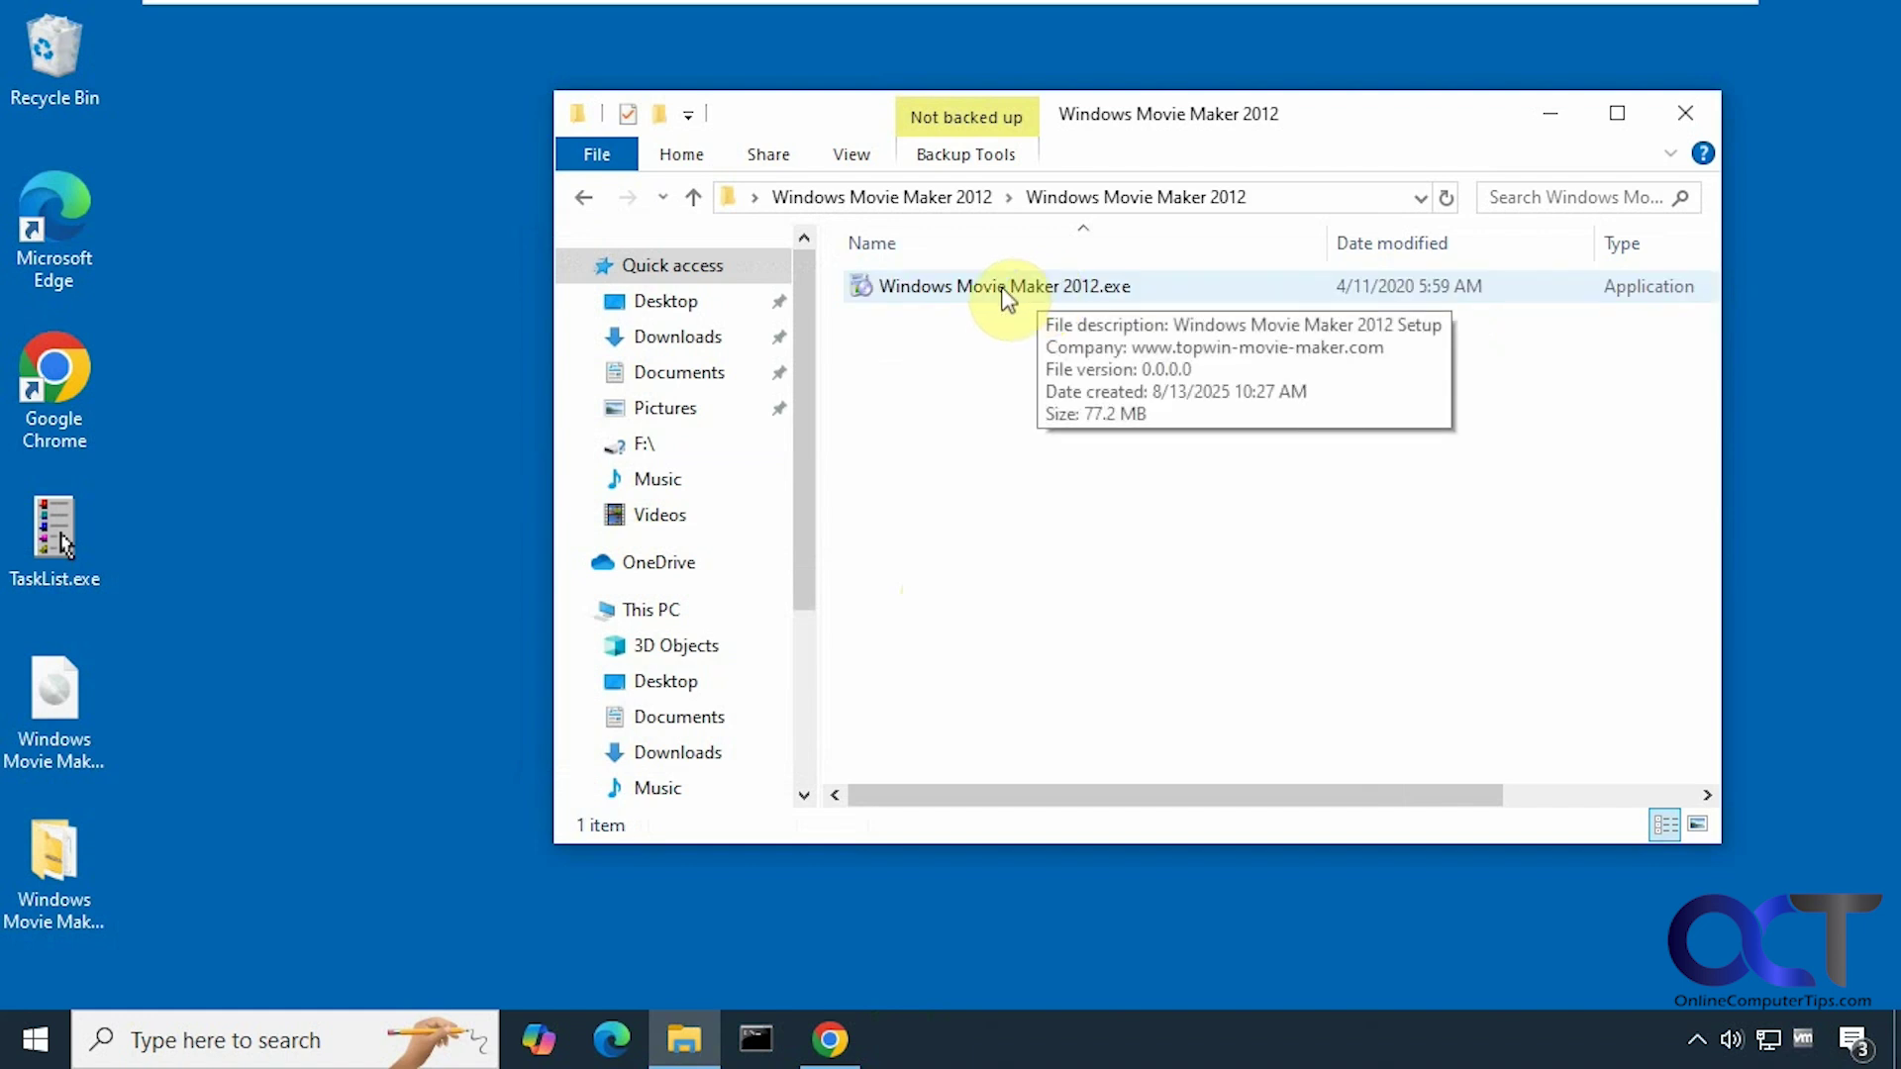
double_click(1004, 291)
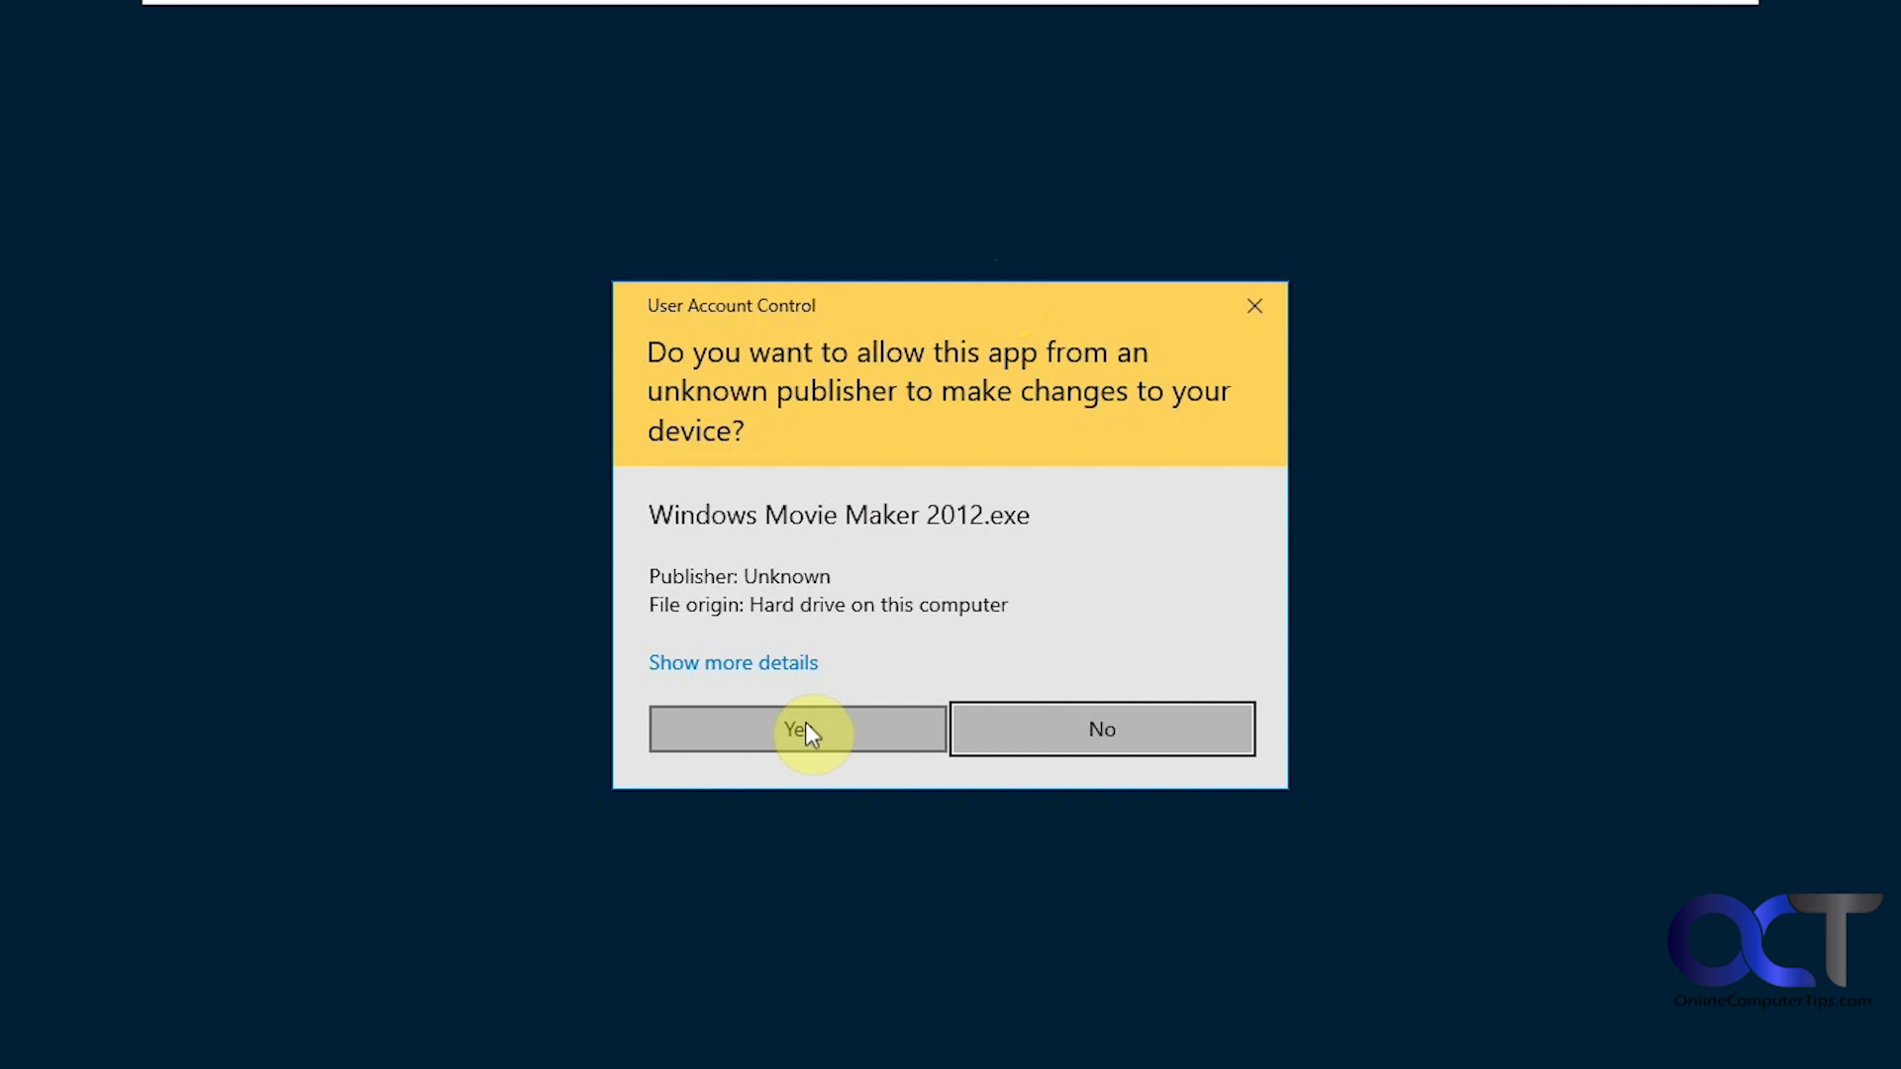
left_click(806, 731)
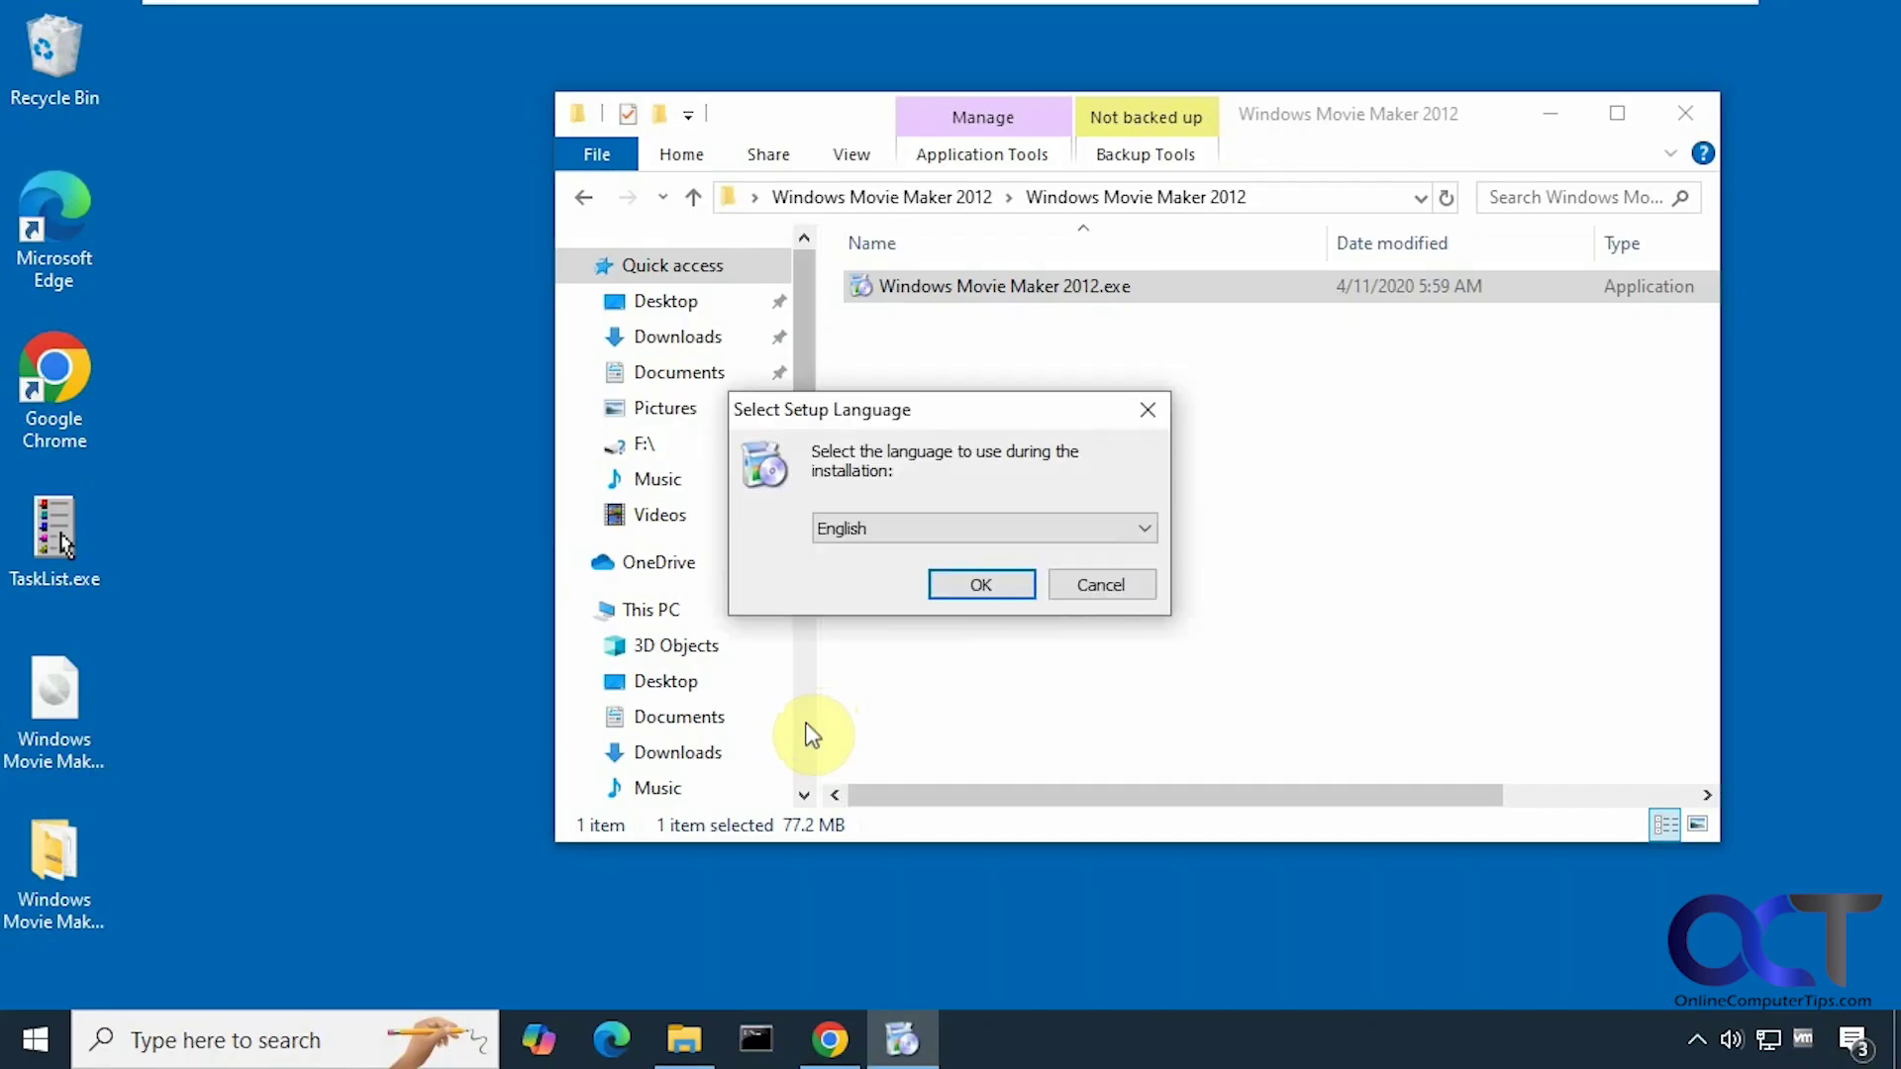
left_click(975, 585)
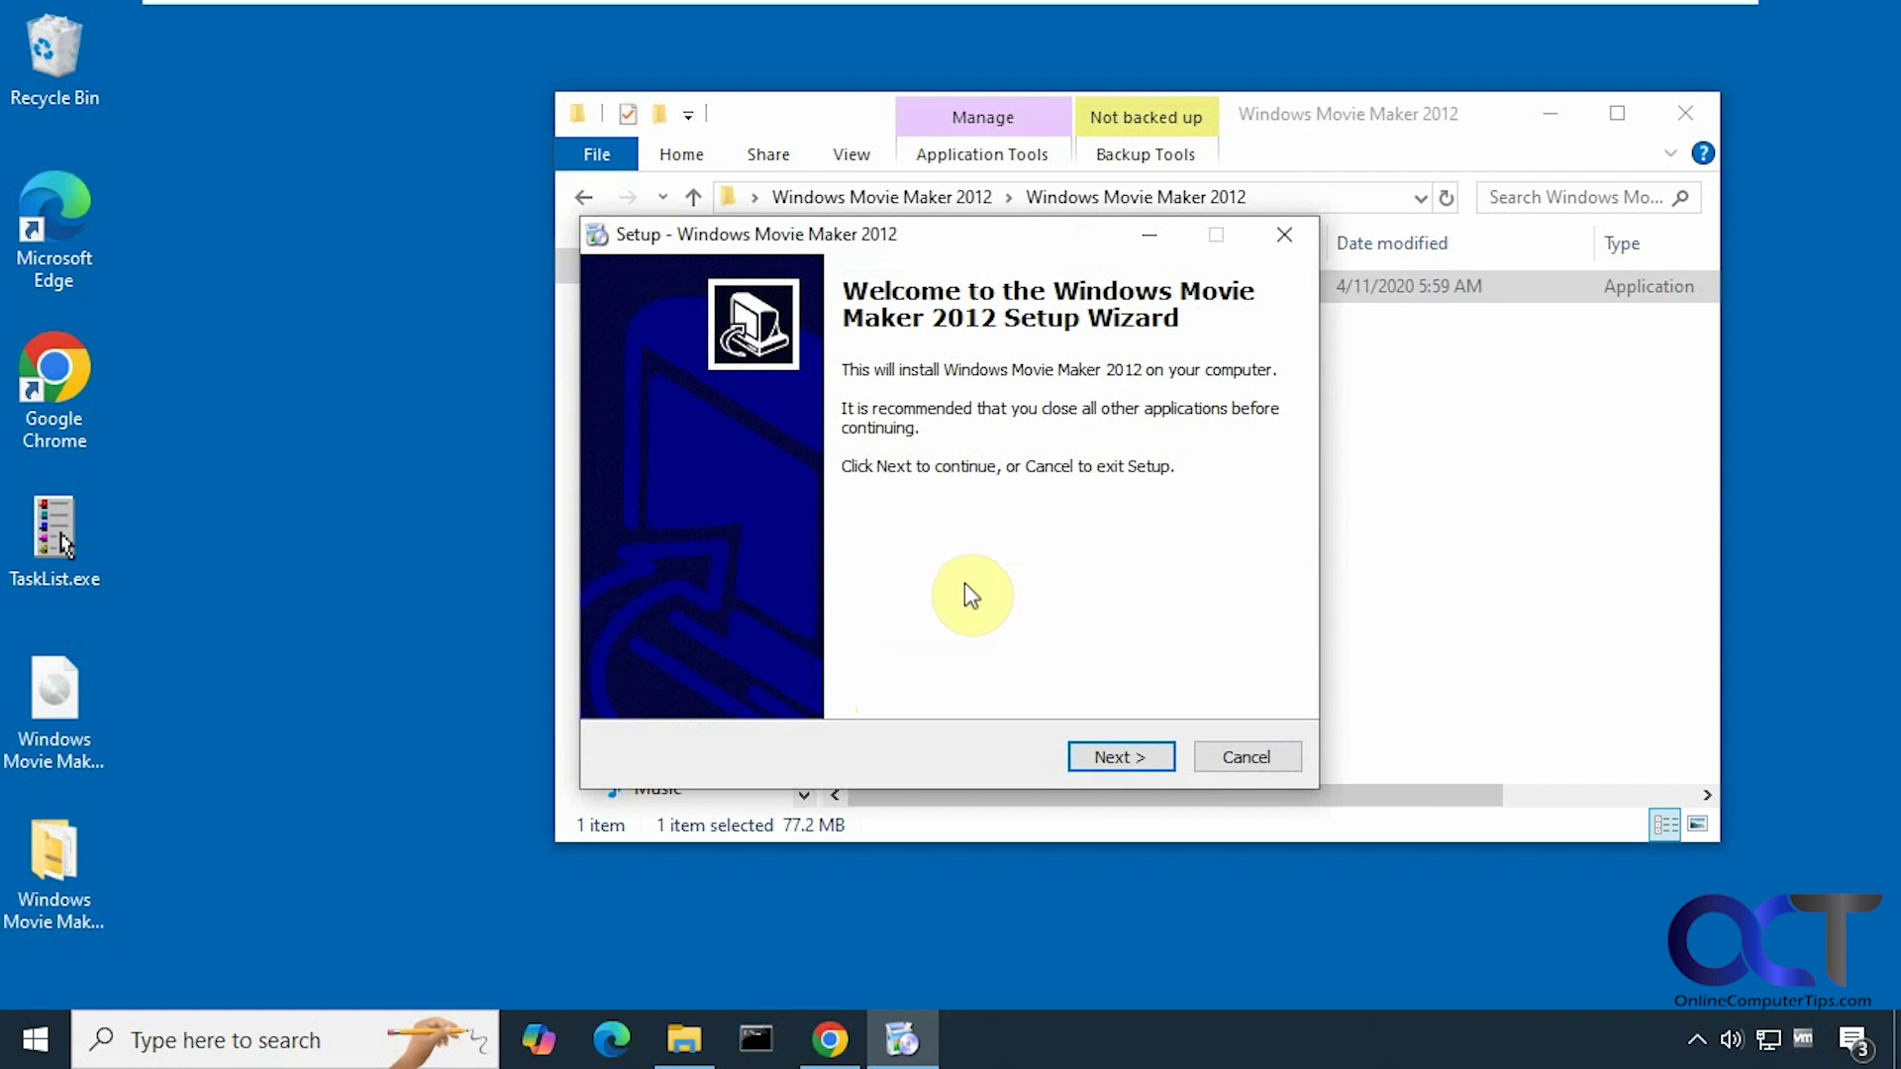
left_click(1118, 755)
left_click(795, 675)
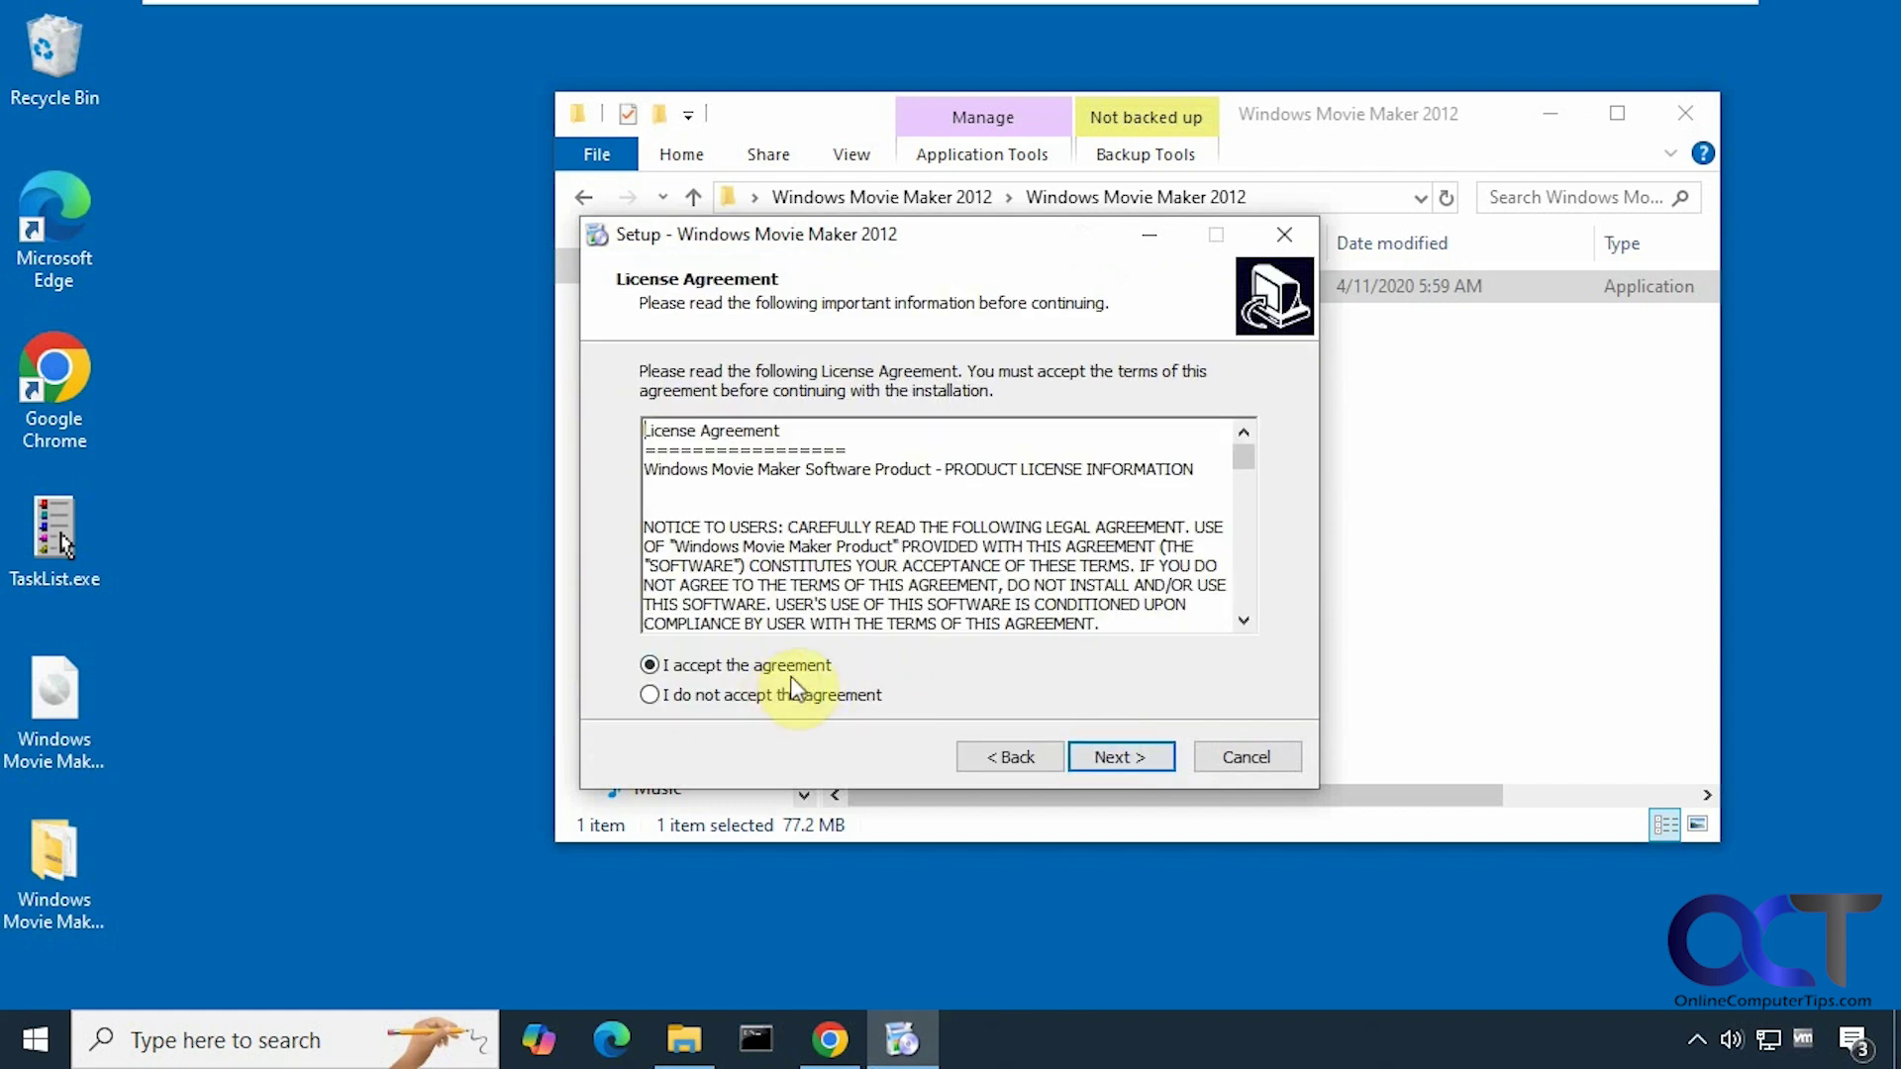
left_click(1113, 756)
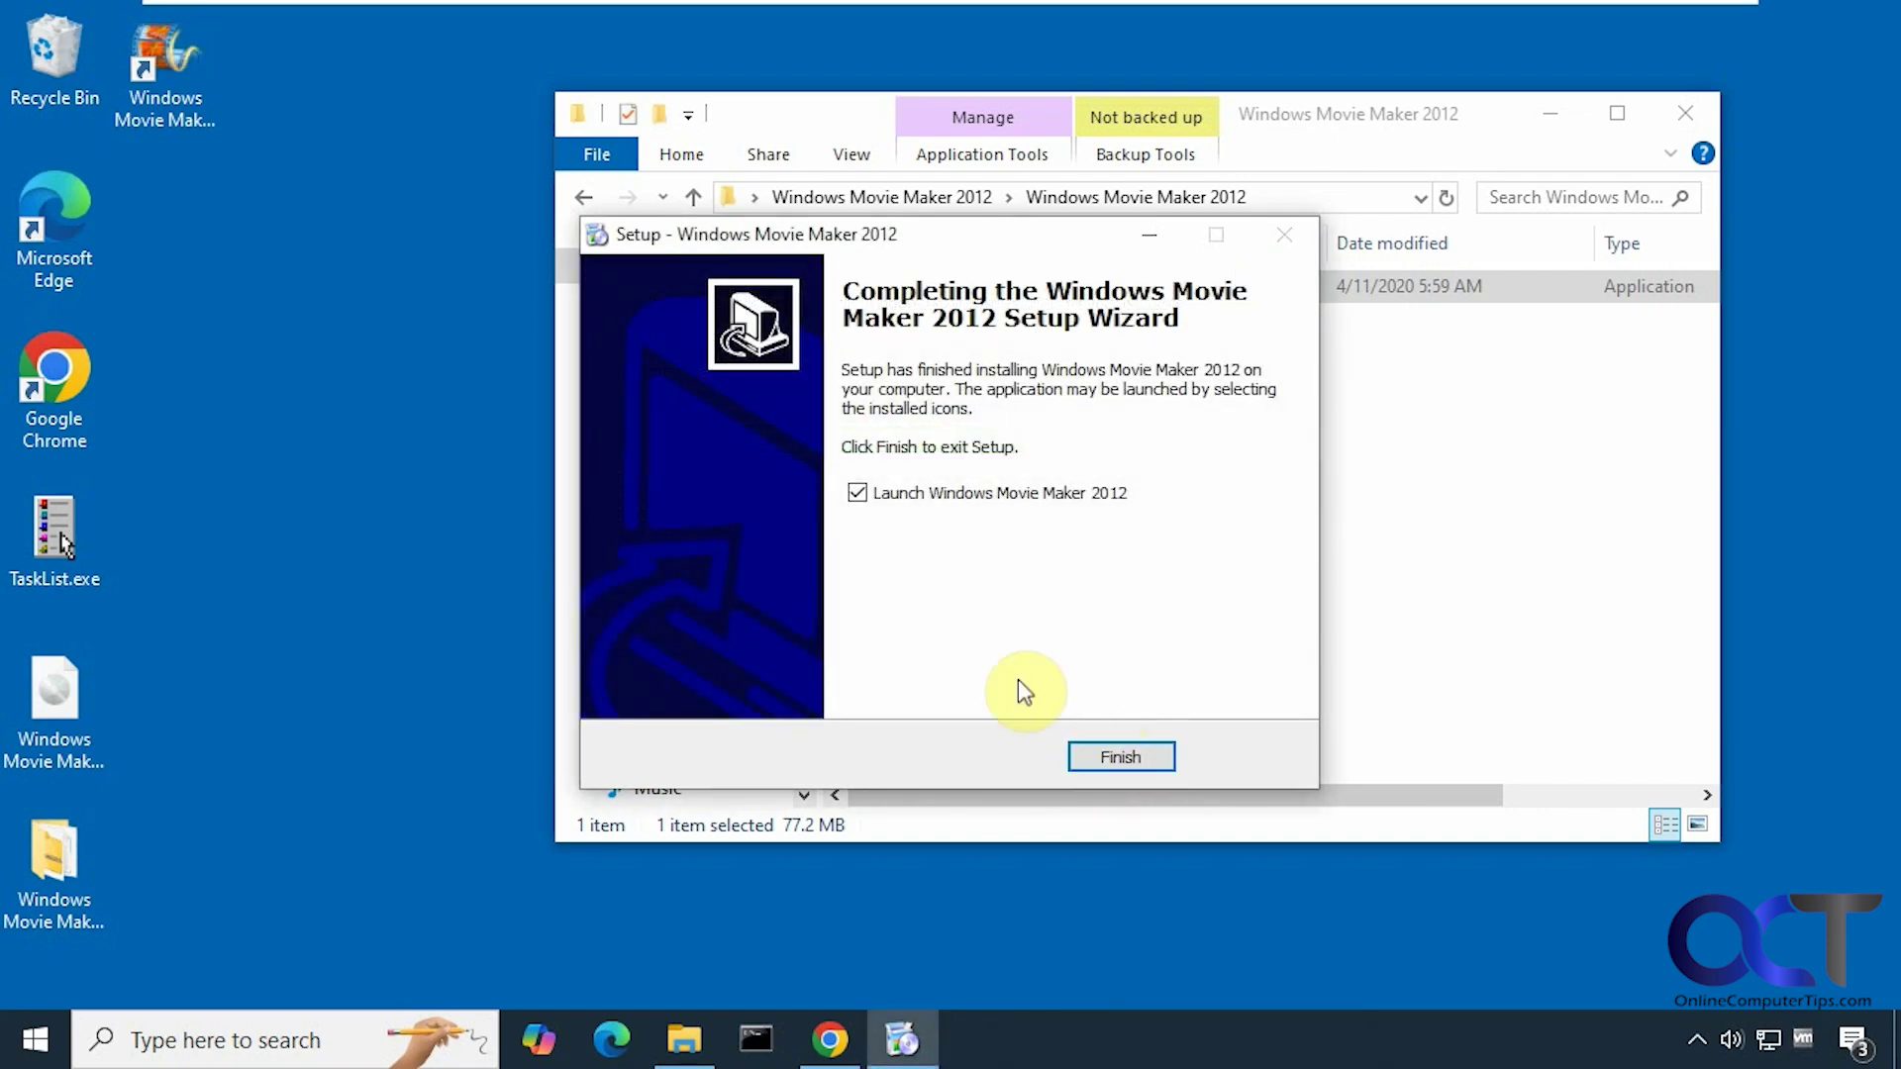
left_click(970, 497)
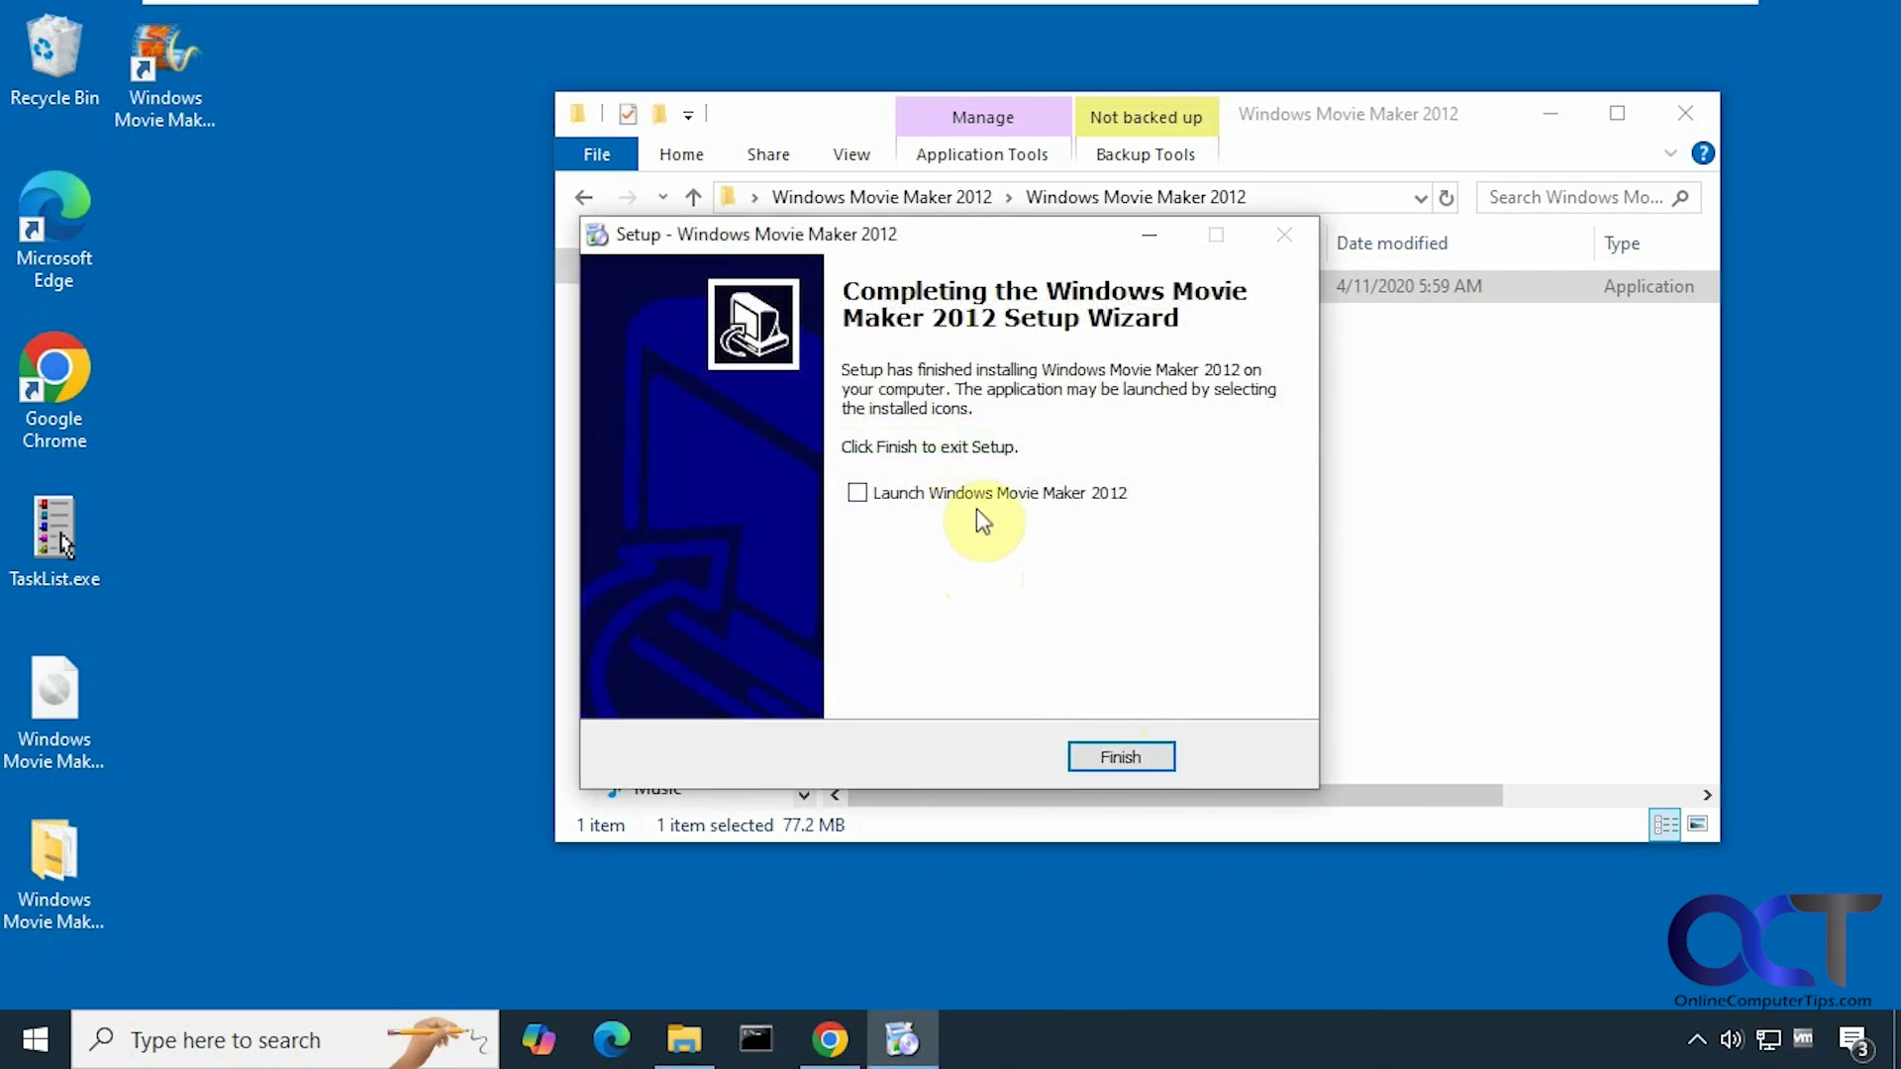
left_click(1094, 751)
Close Explorer, launch Movie Maker from its desktop shortcut, and accept the Services Agreement.
left_click(1685, 126)
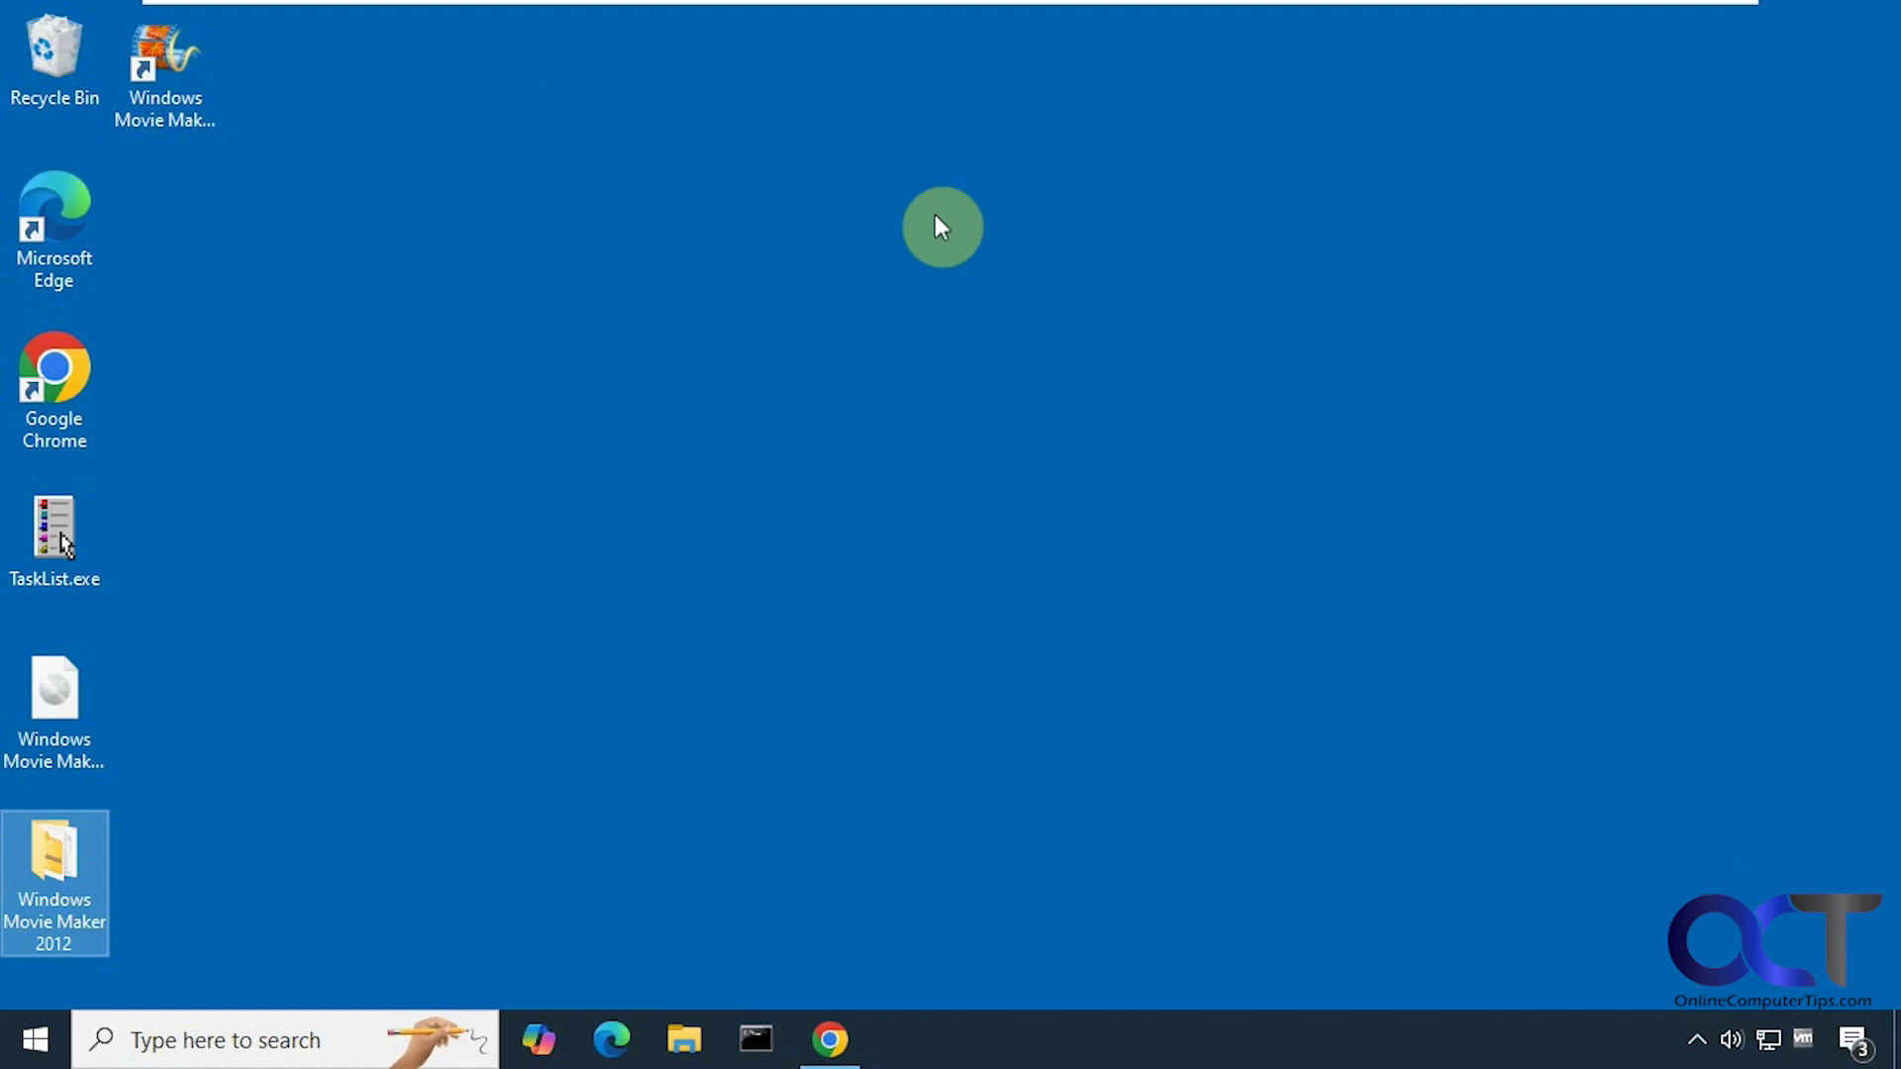
double_click(167, 107)
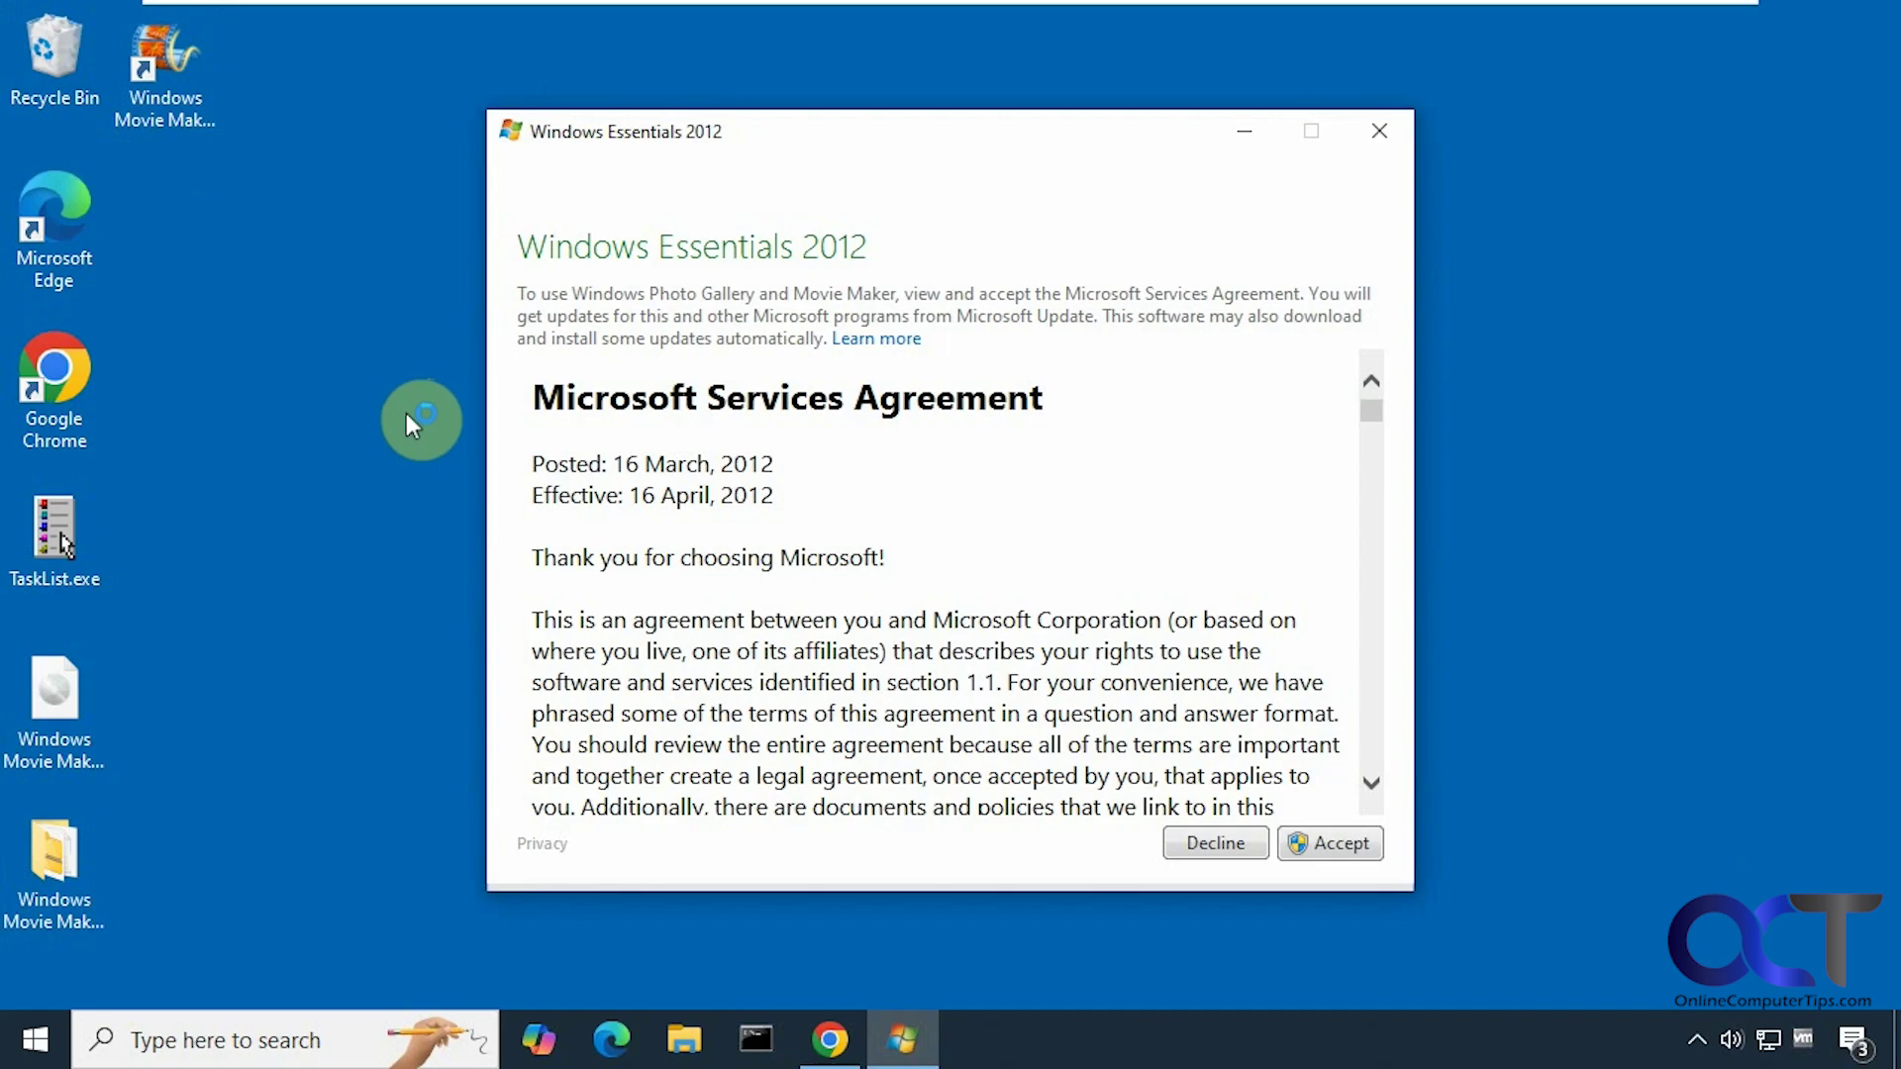
left_click(1327, 843)
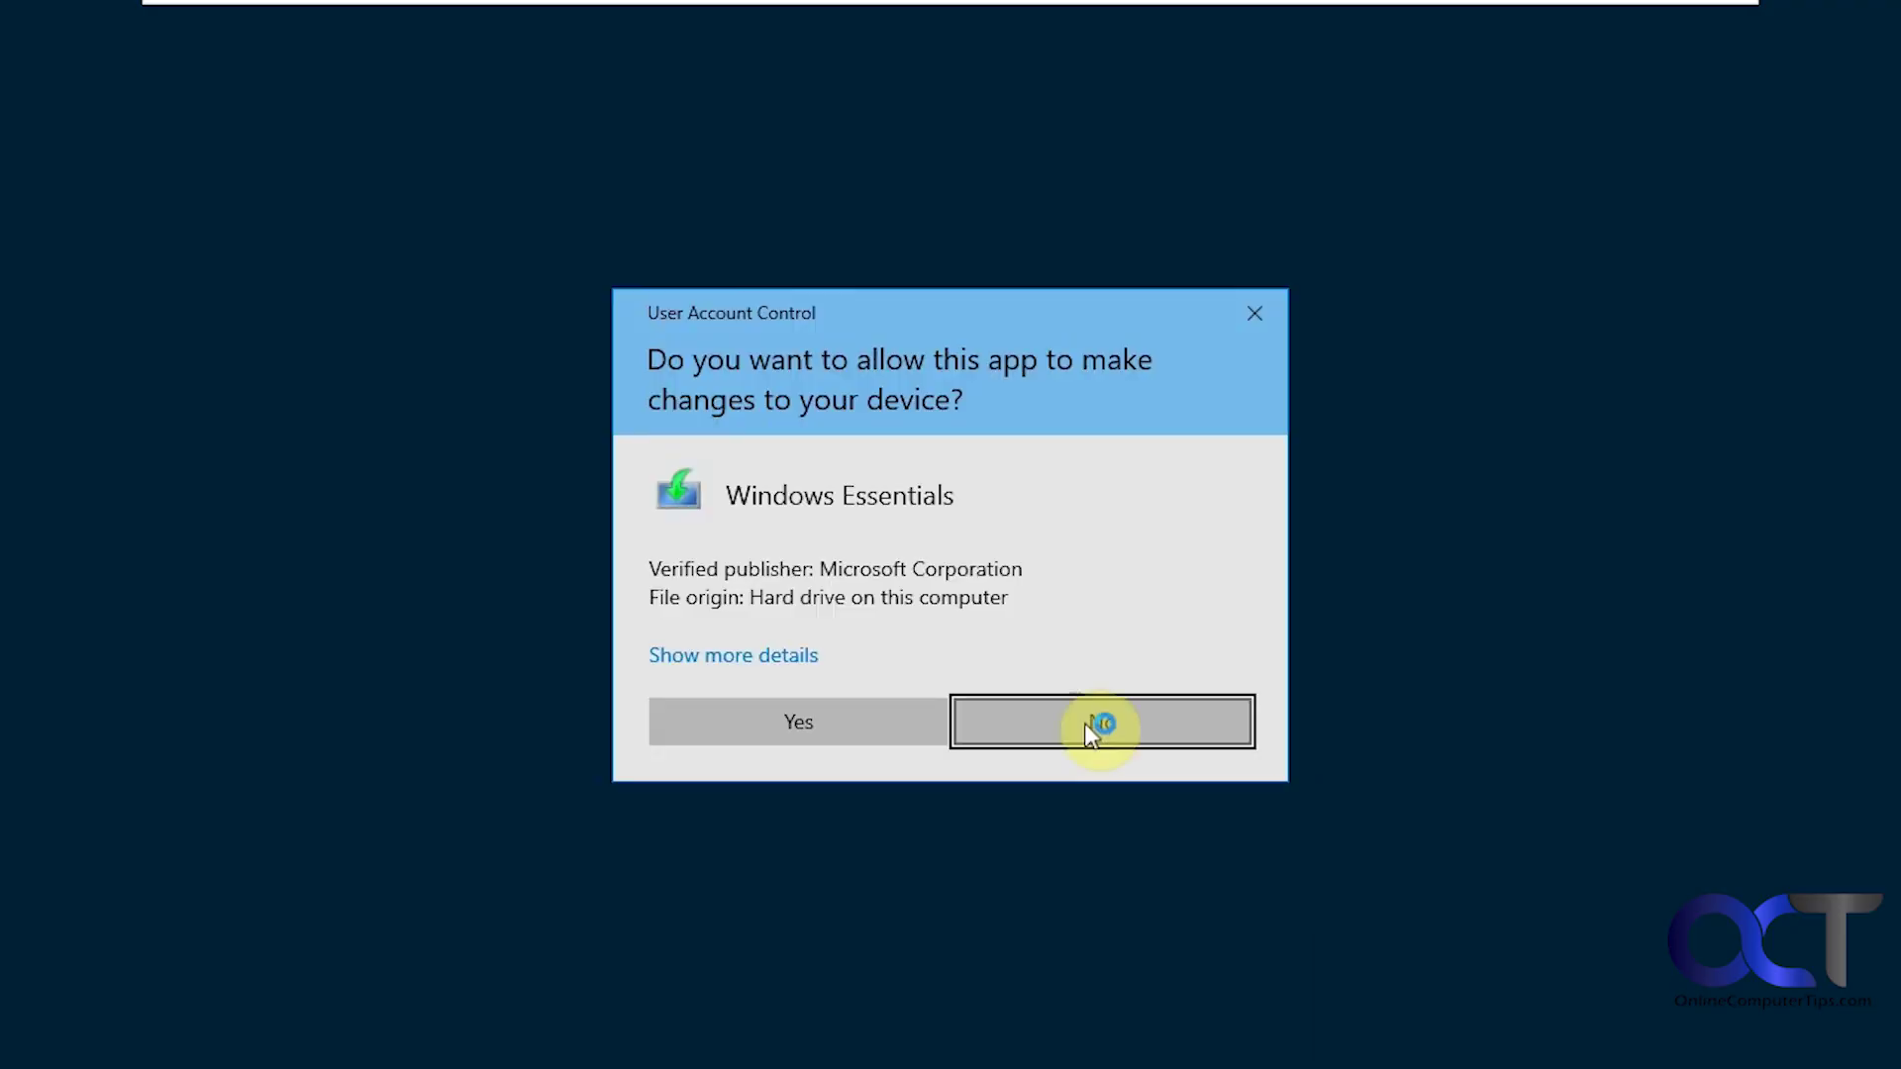
left_click(824, 726)
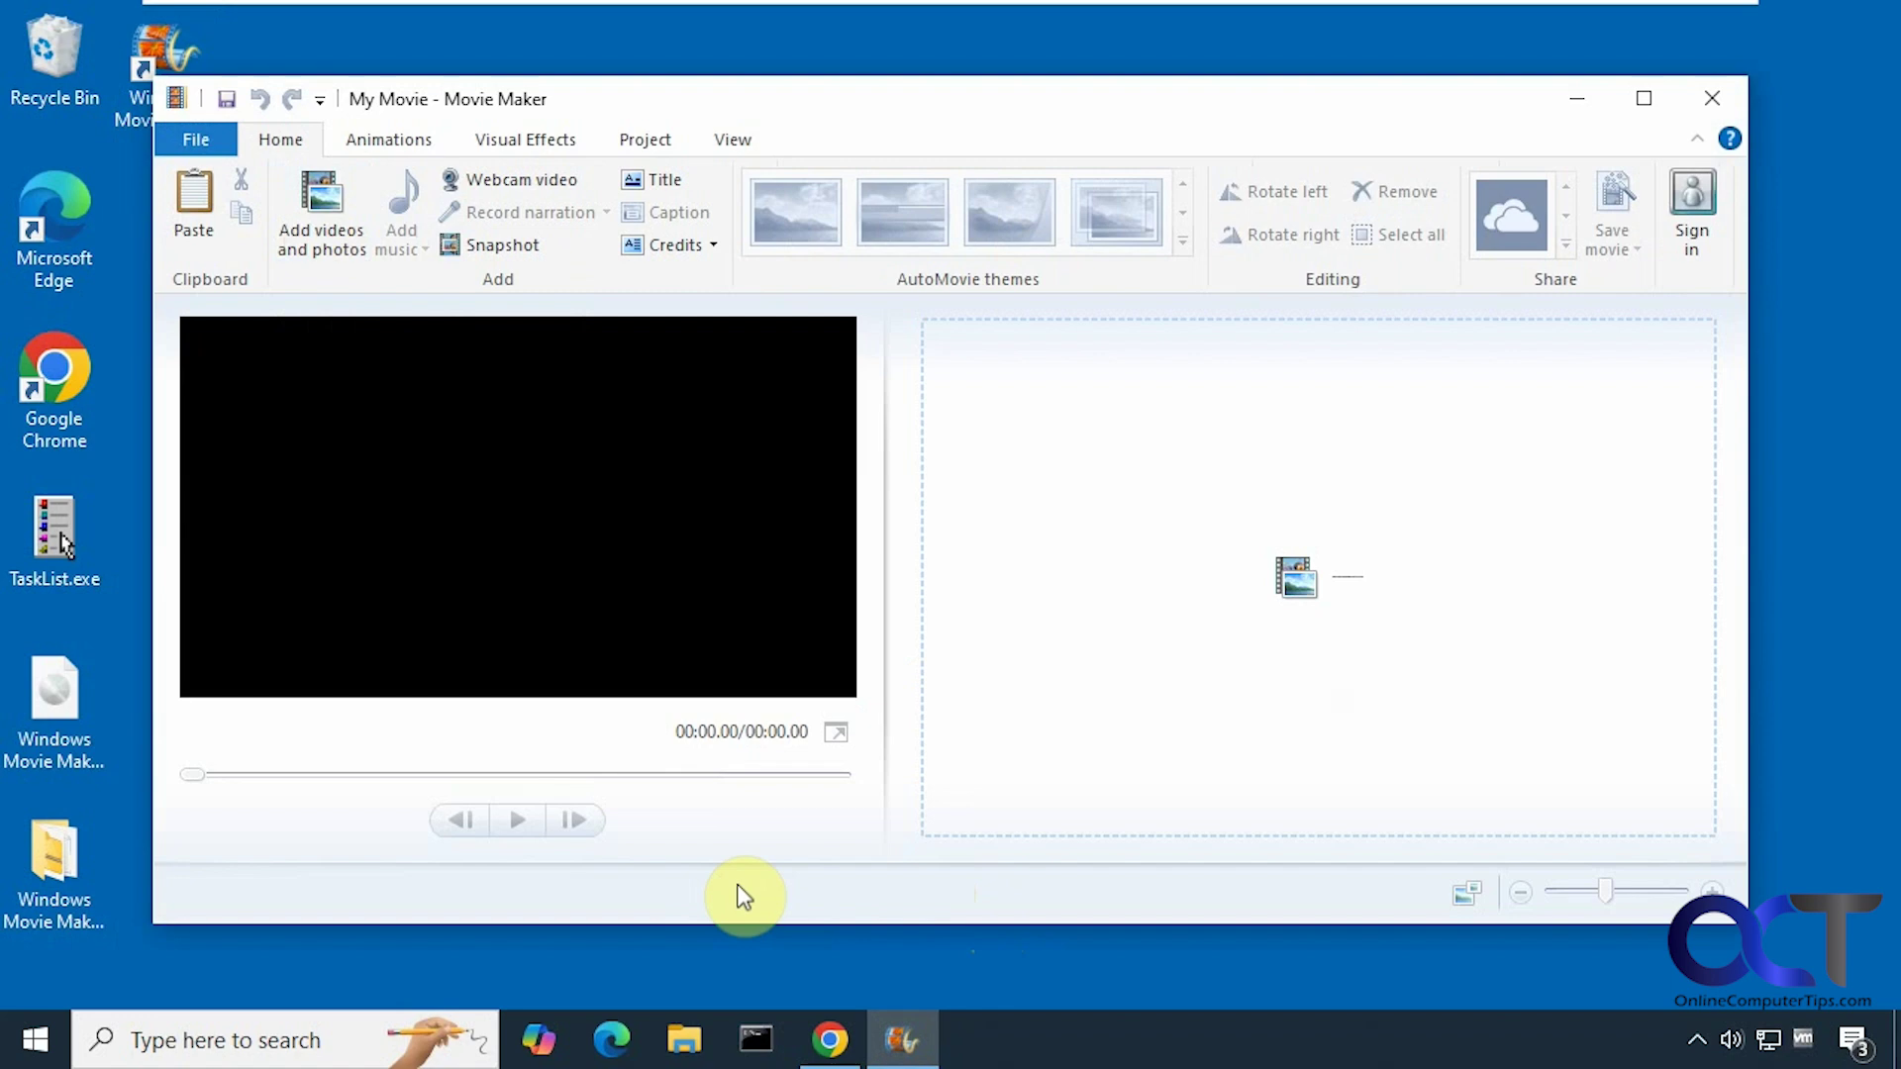
left_click(829, 1039)
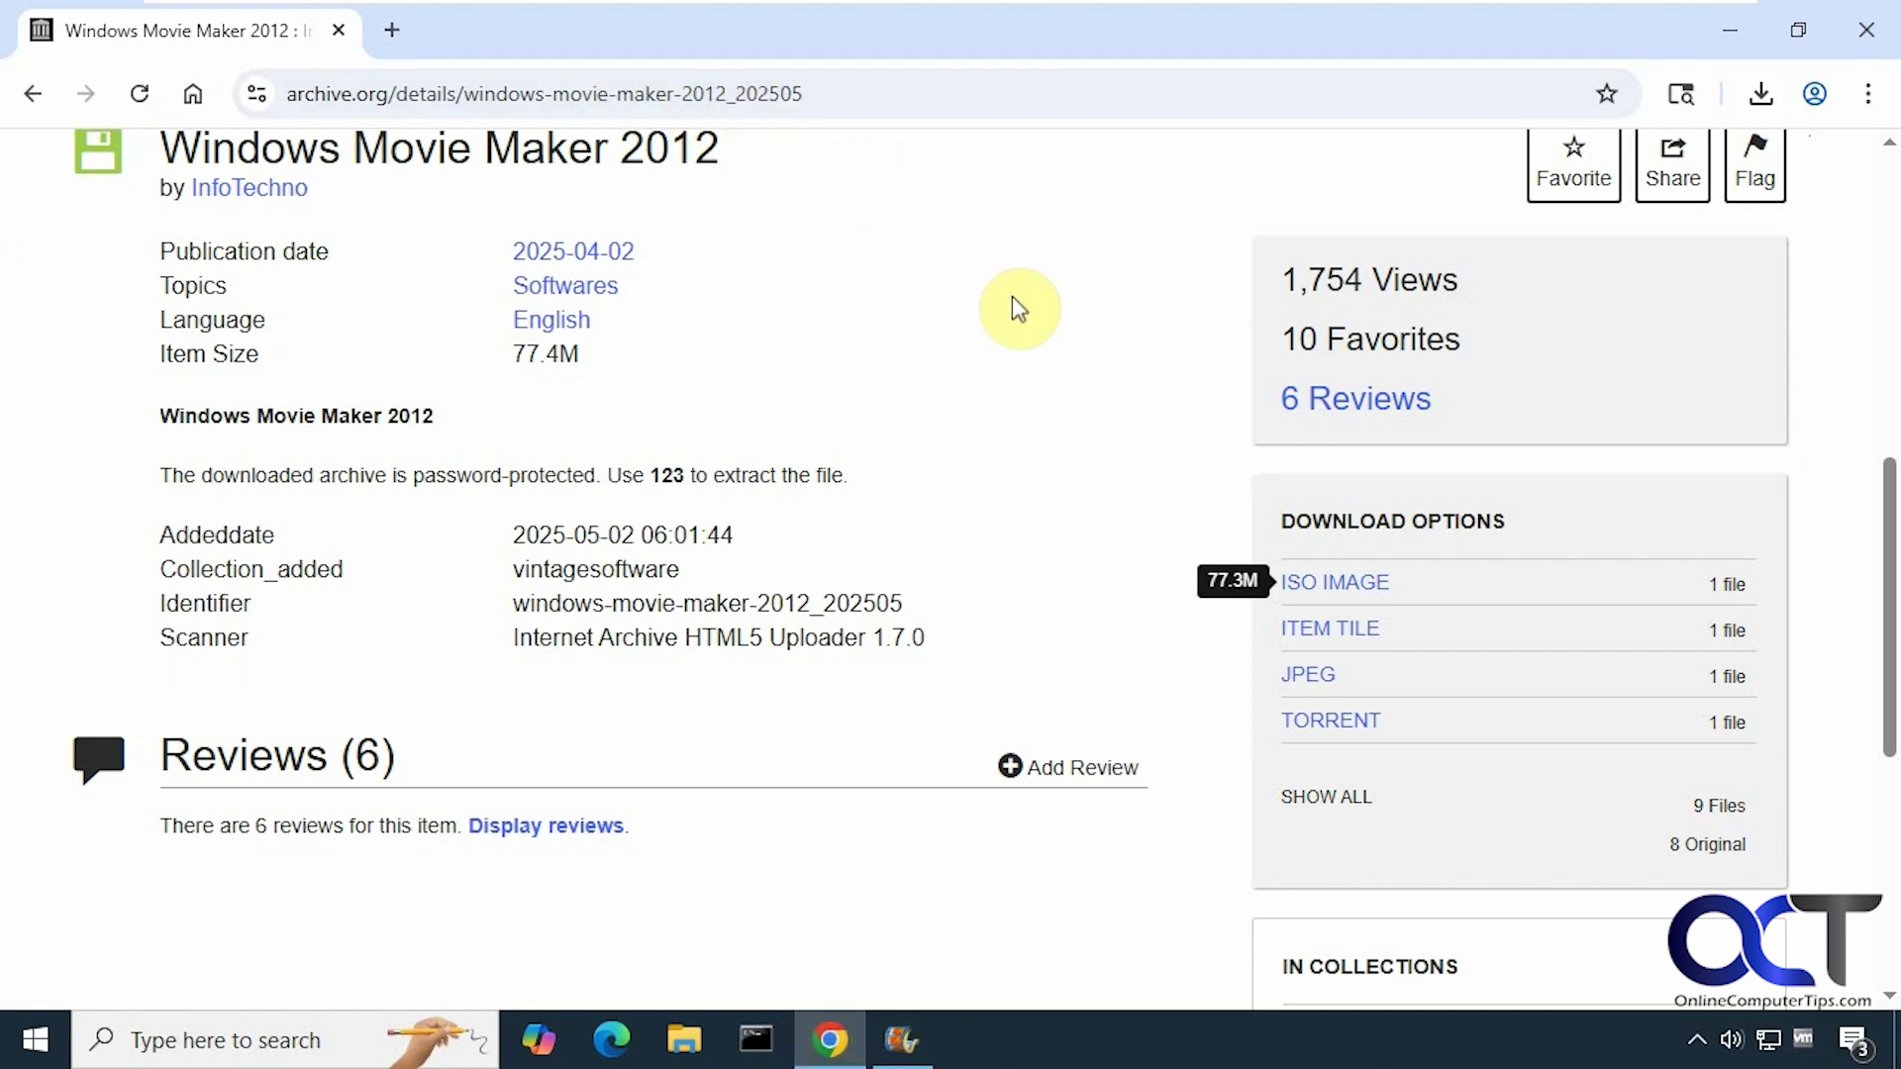
left_click(1731, 30)
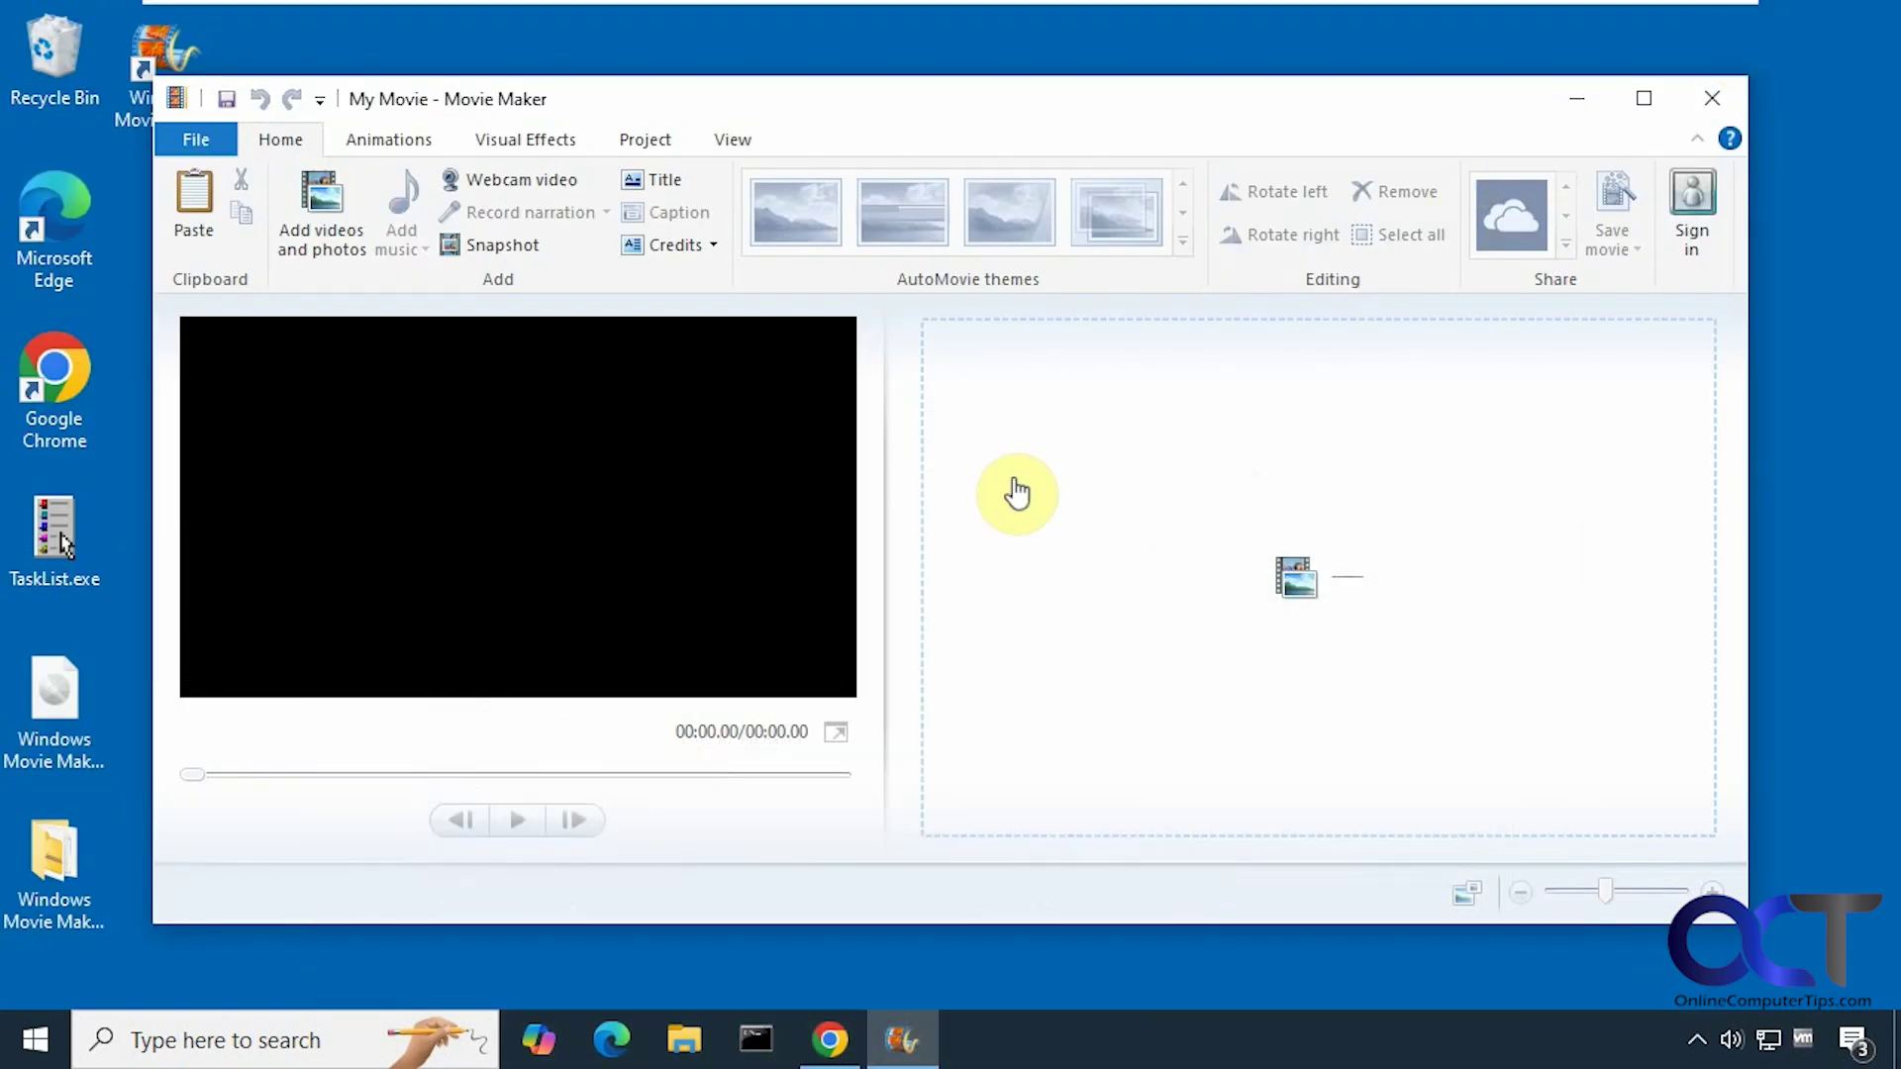